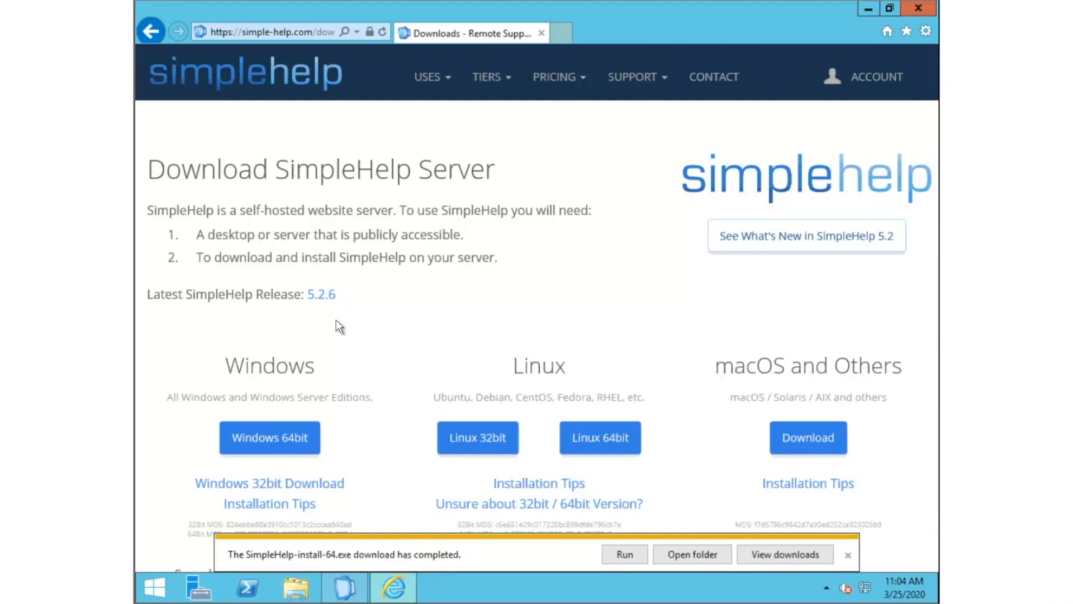
Open the release notes for the latest SimpleHelp version and examine the changes listed for the 5.2 releases
click(327, 295)
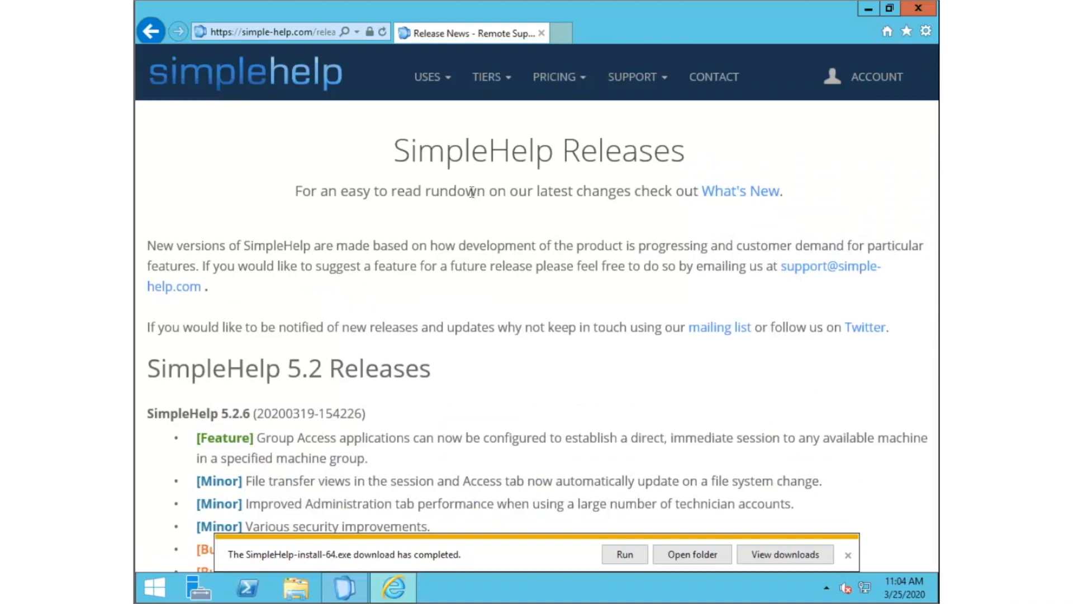
click(847, 556)
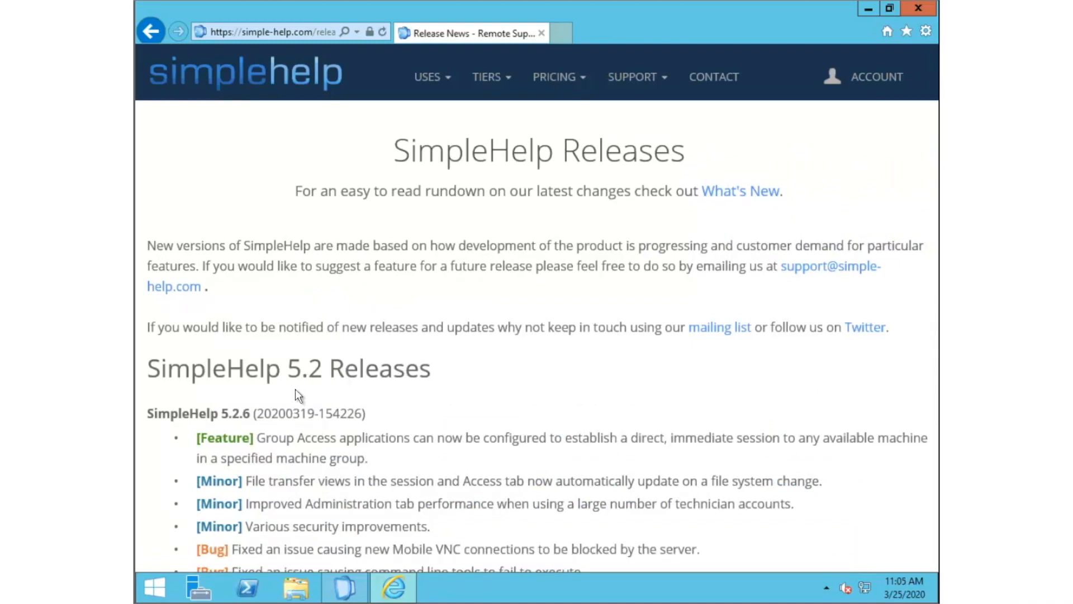
scroll(295, 390, down, 5)
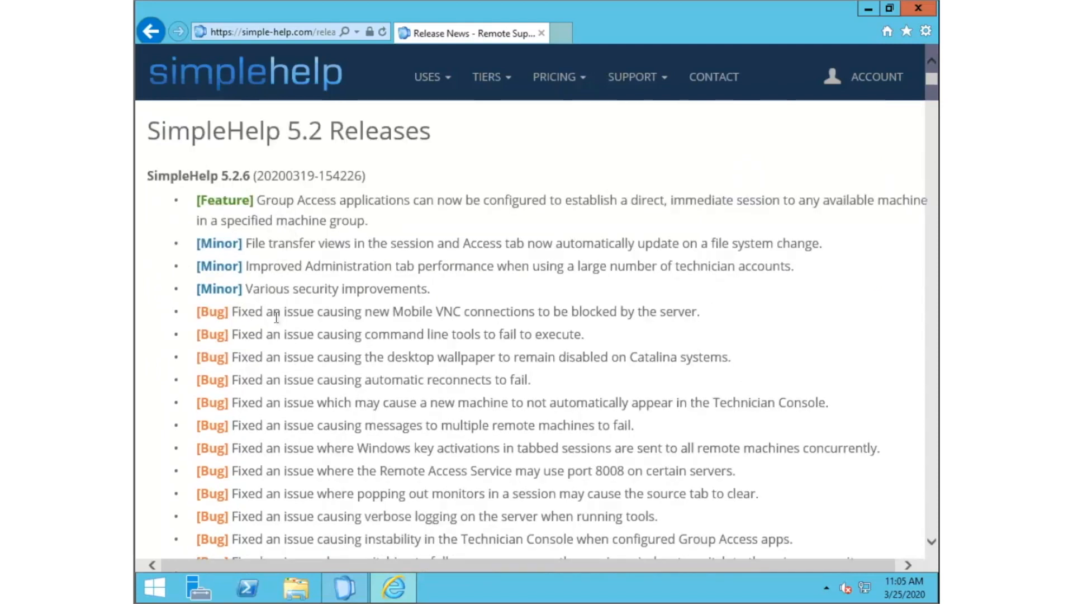
scroll(276, 317, down, 5)
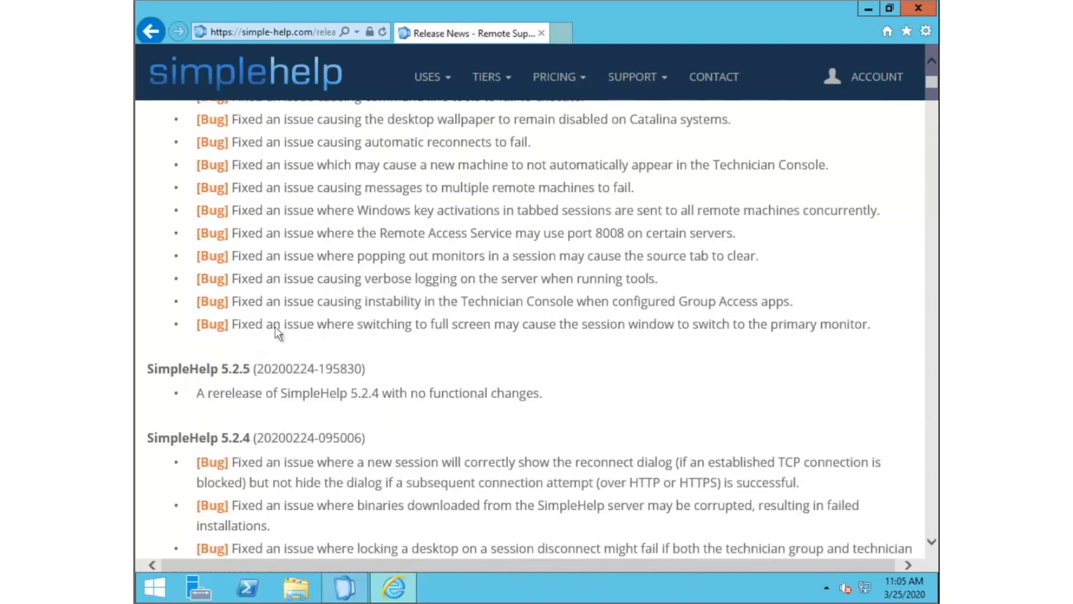
scroll(275, 326, down, 3)
scroll(276, 327, down, 10)
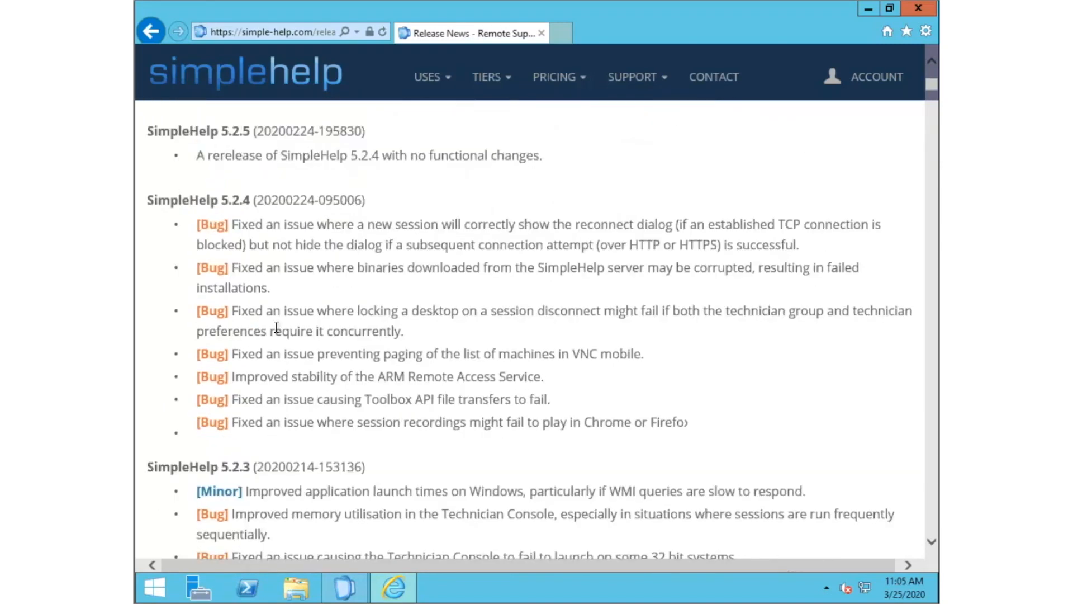
scroll(276, 327, down, 5)
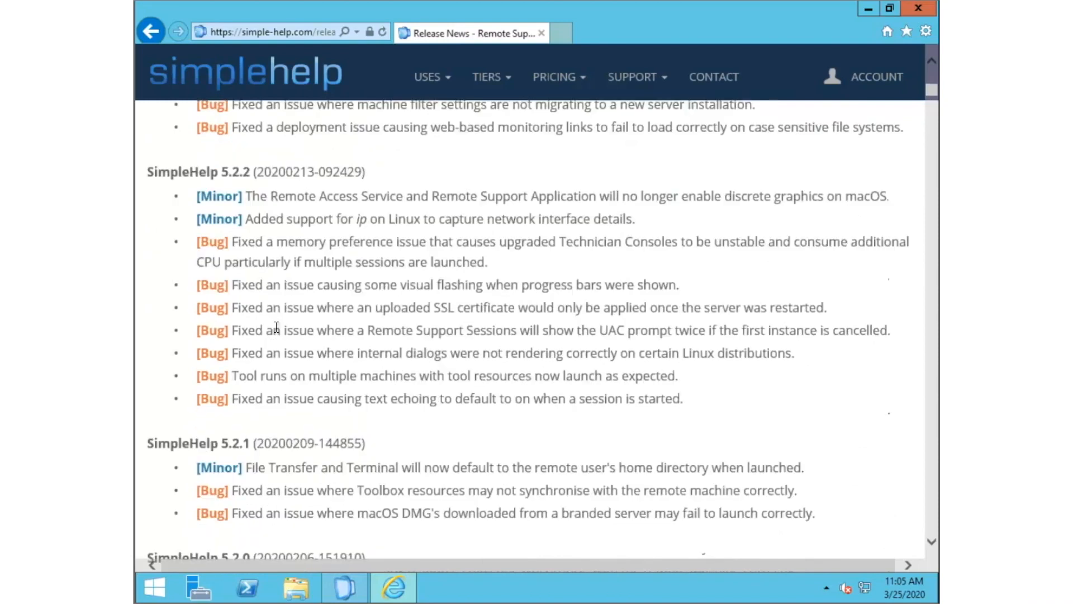
scroll(276, 327, up, 2)
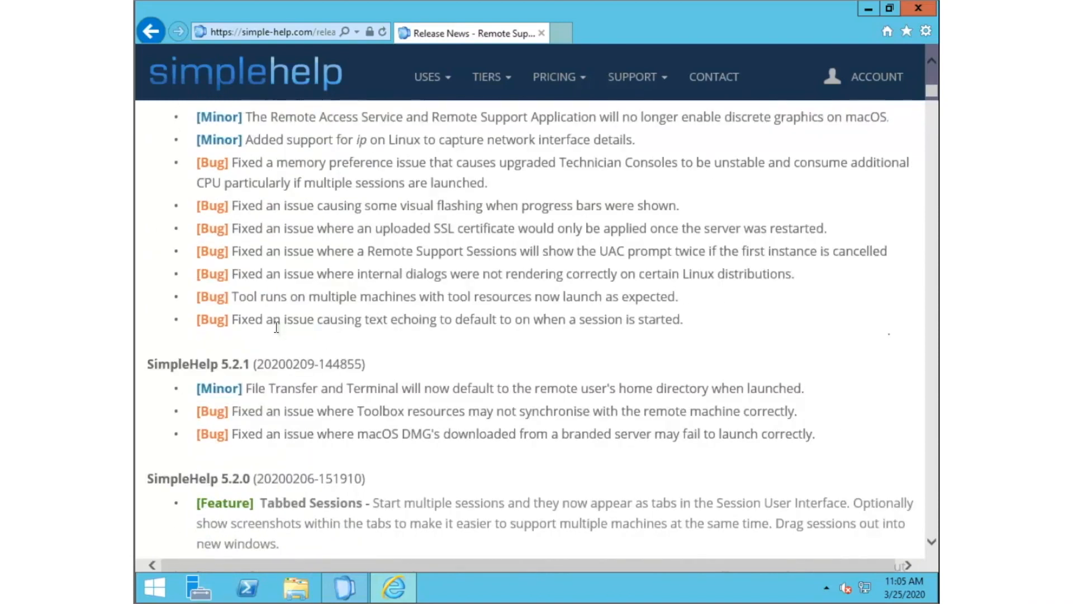
scroll(276, 327, up, 2)
scroll(276, 327, up, 14)
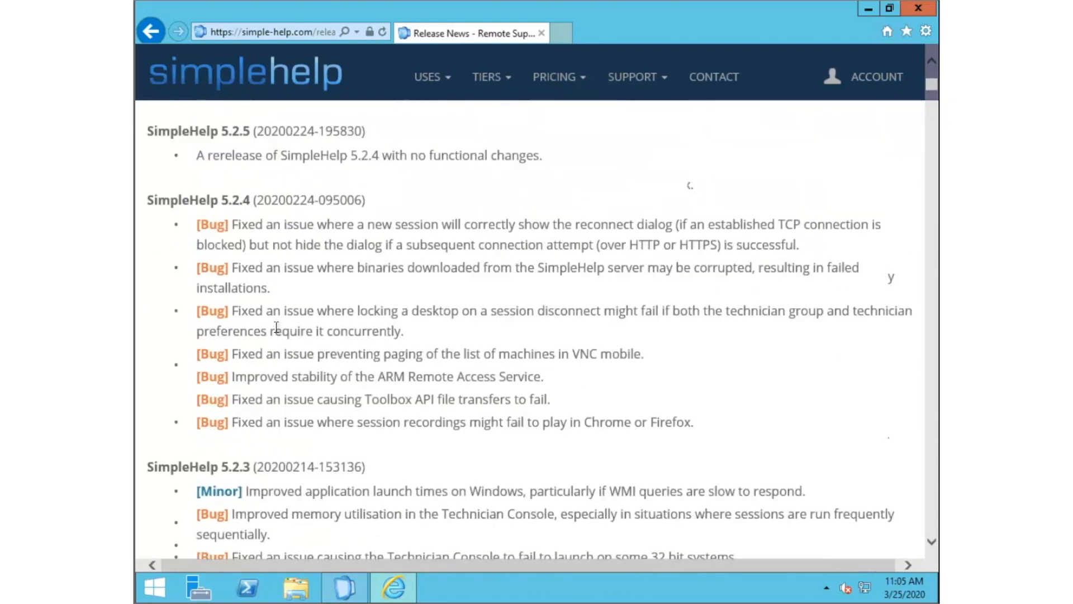
scroll(276, 330, up, 10)
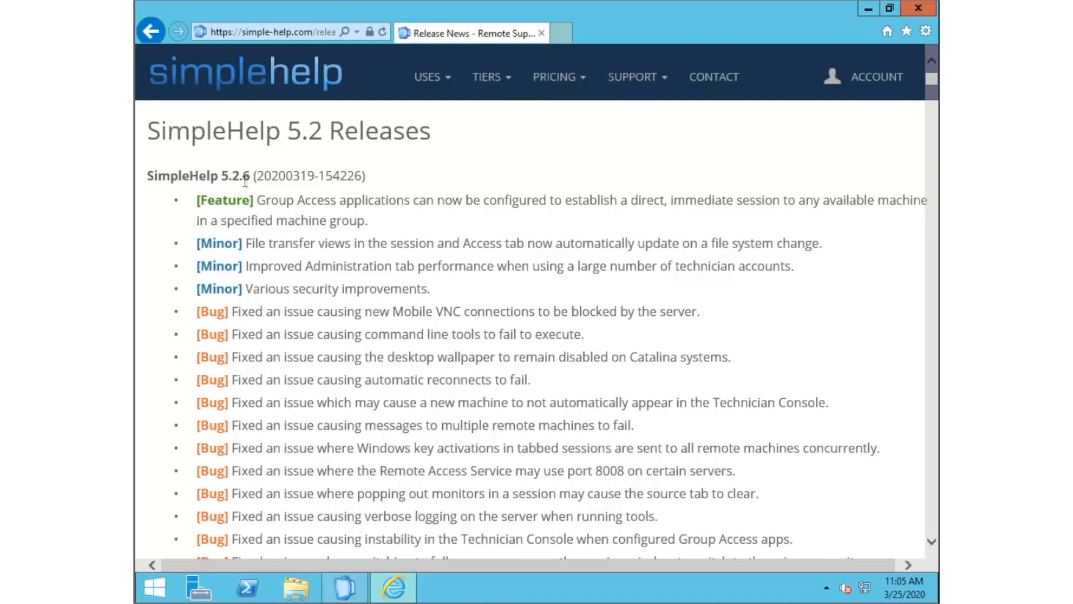
Switch to the SimpleHelp Technician Console, create a server configuration backup saved to the Desktop, and close the console
click(869, 10)
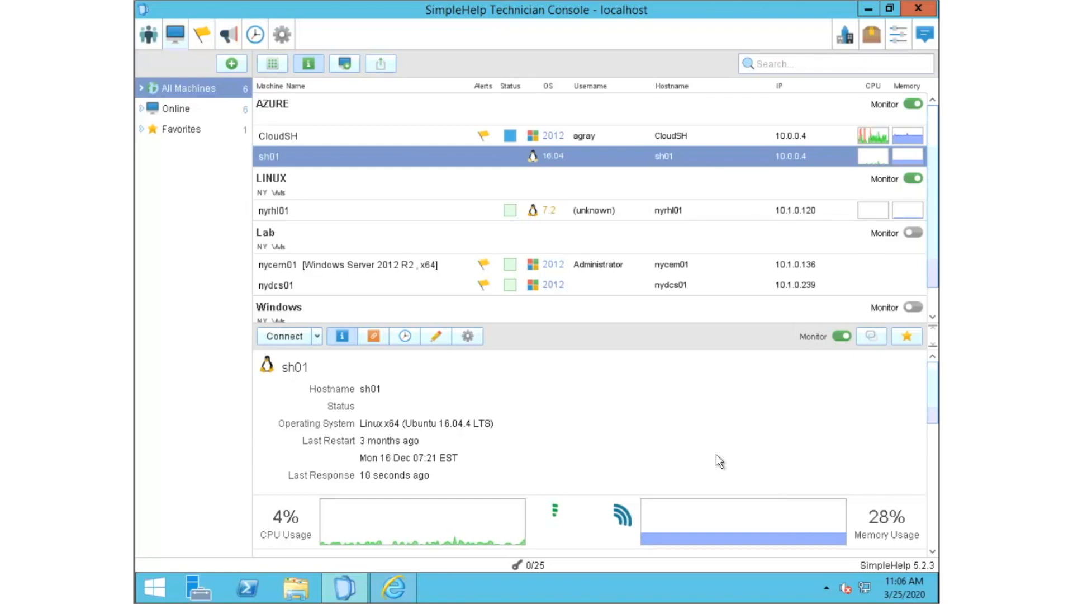
click(274, 34)
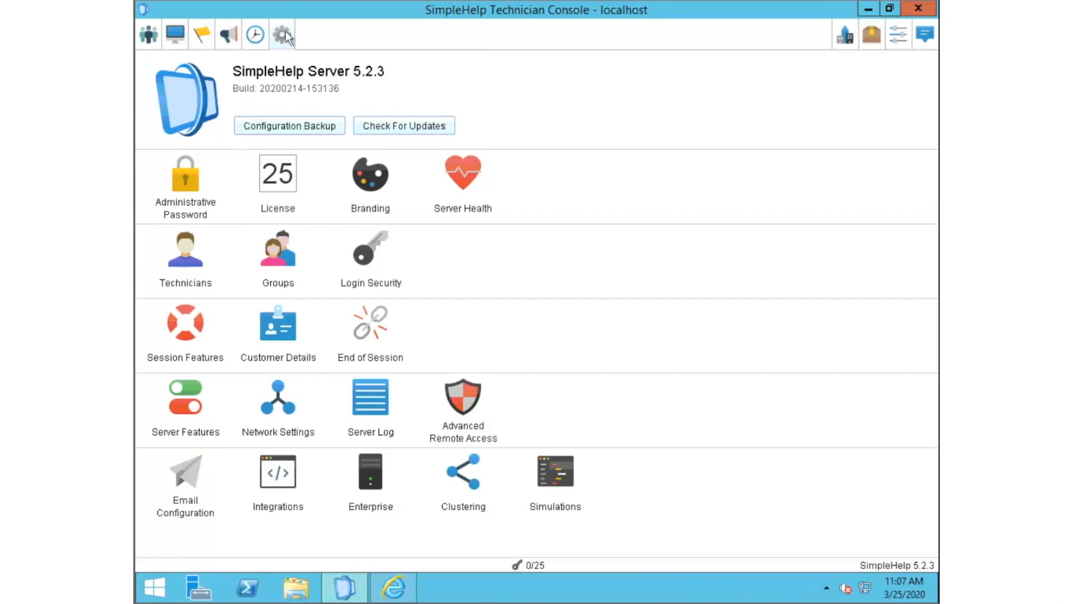
click(299, 125)
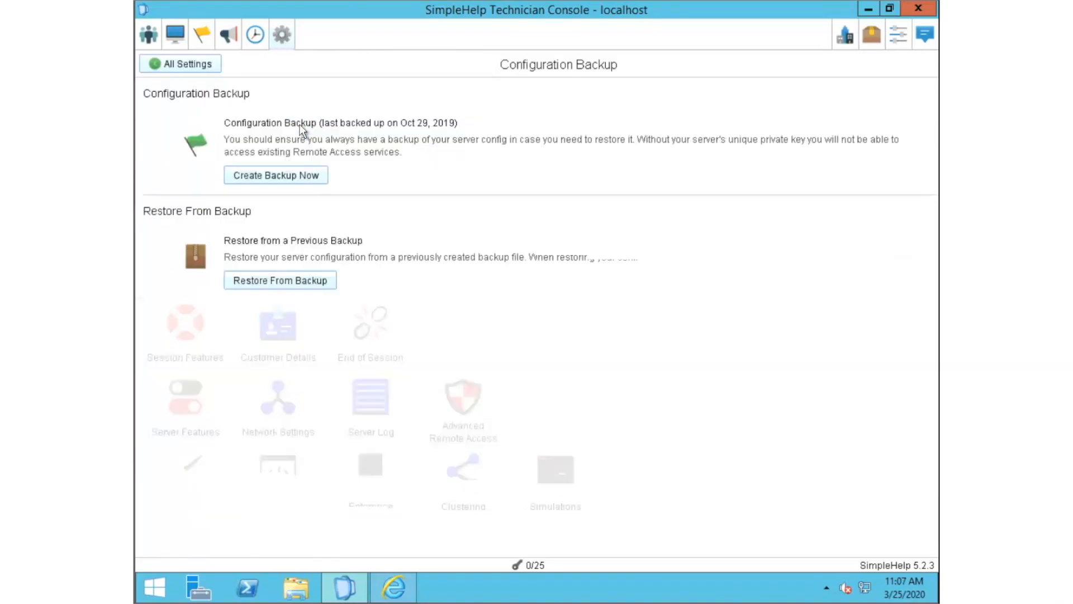
click(263, 180)
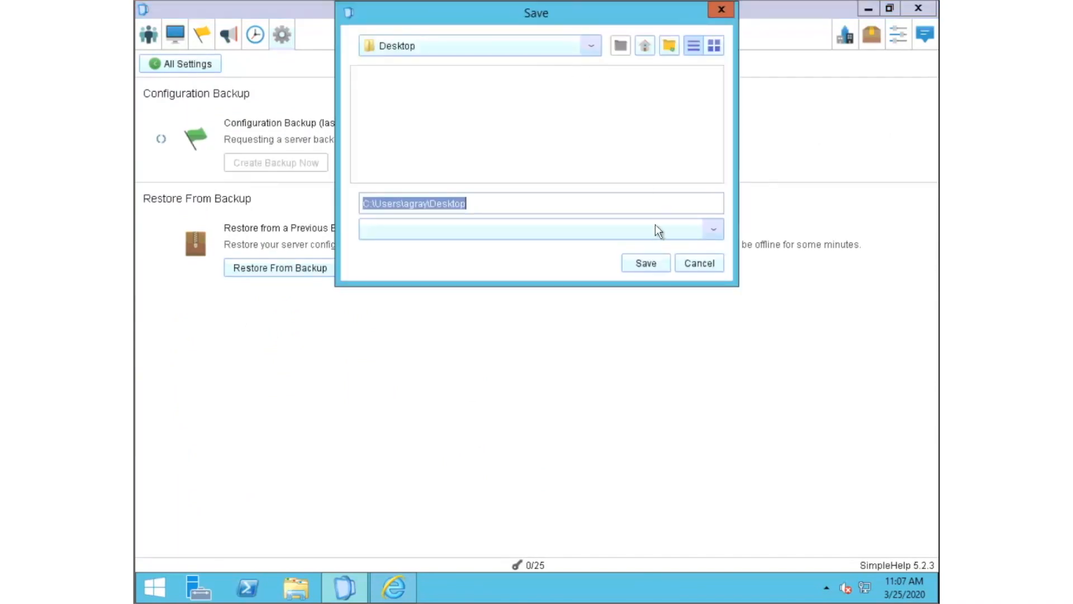
click(645, 266)
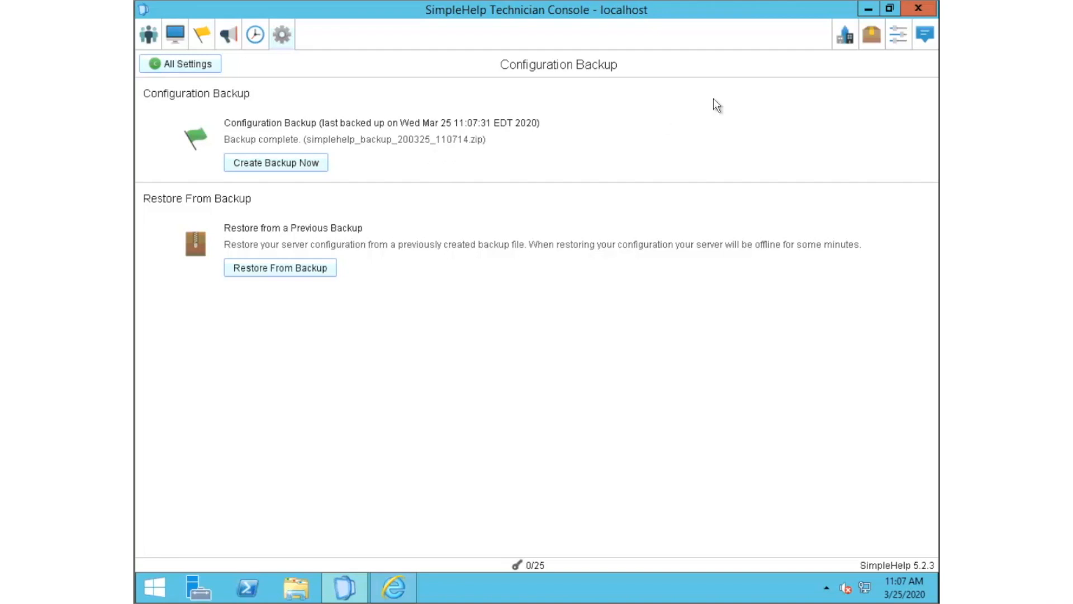
click(918, 10)
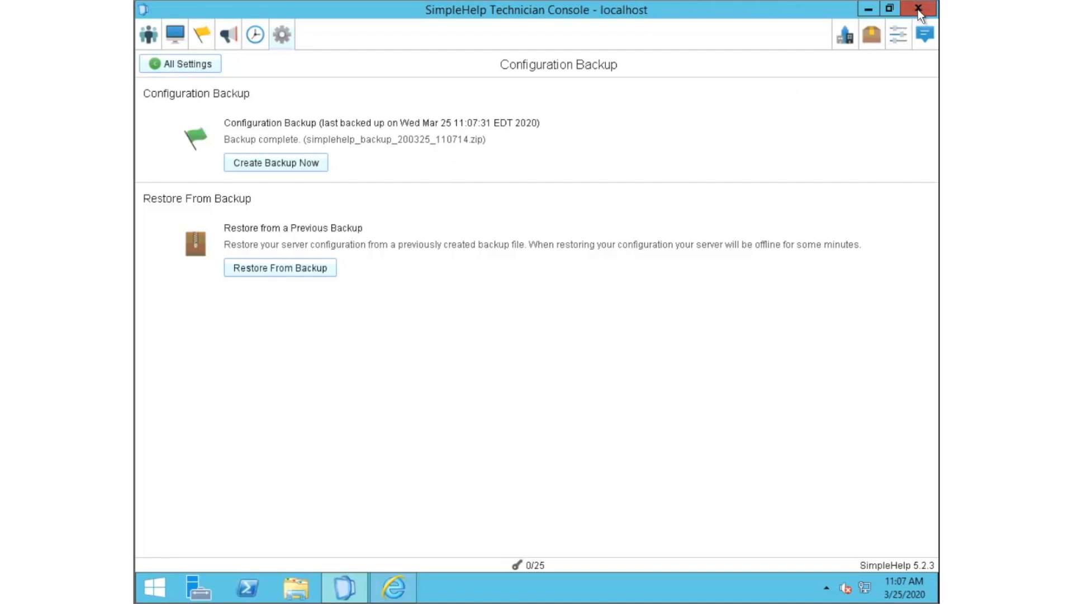
Examine the contents of the configuration folder inside the simplehelp_backup_200325_110714 archive on the desktop, and close it
click(157, 117)
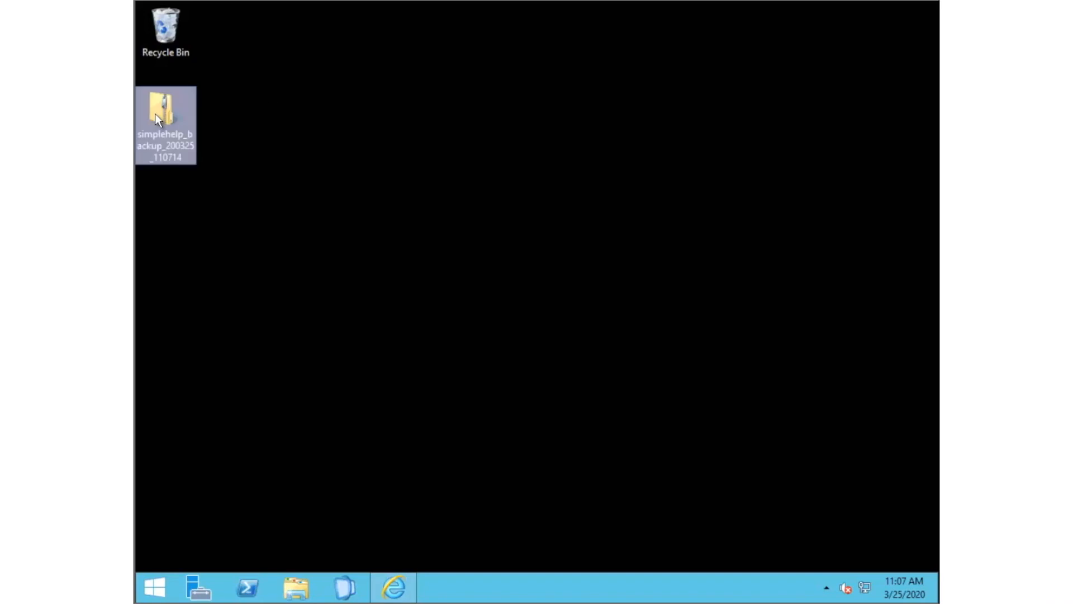
double_click(155, 113)
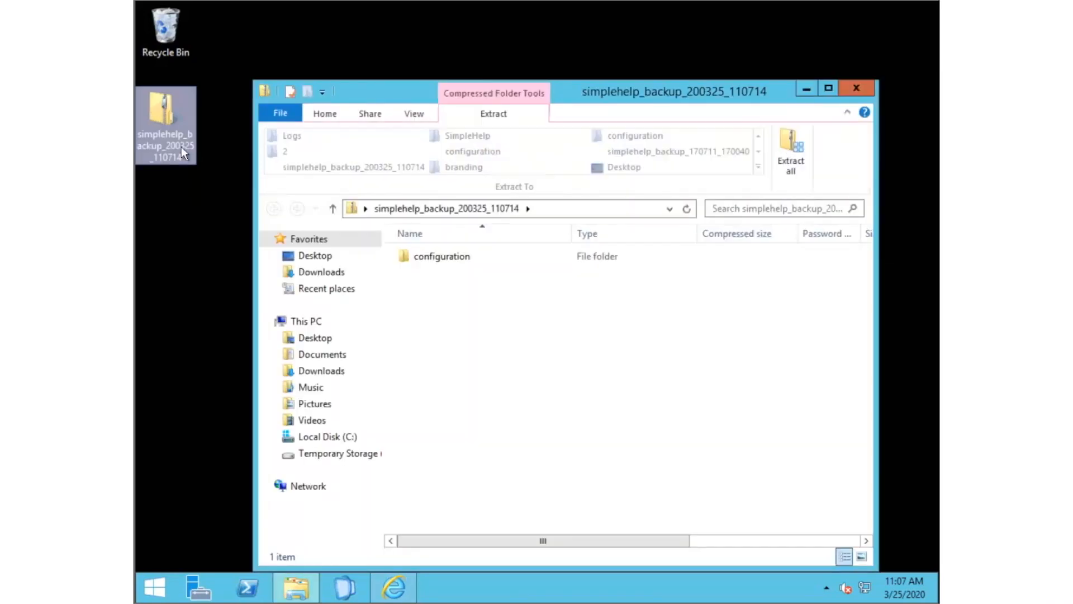
double_click(447, 260)
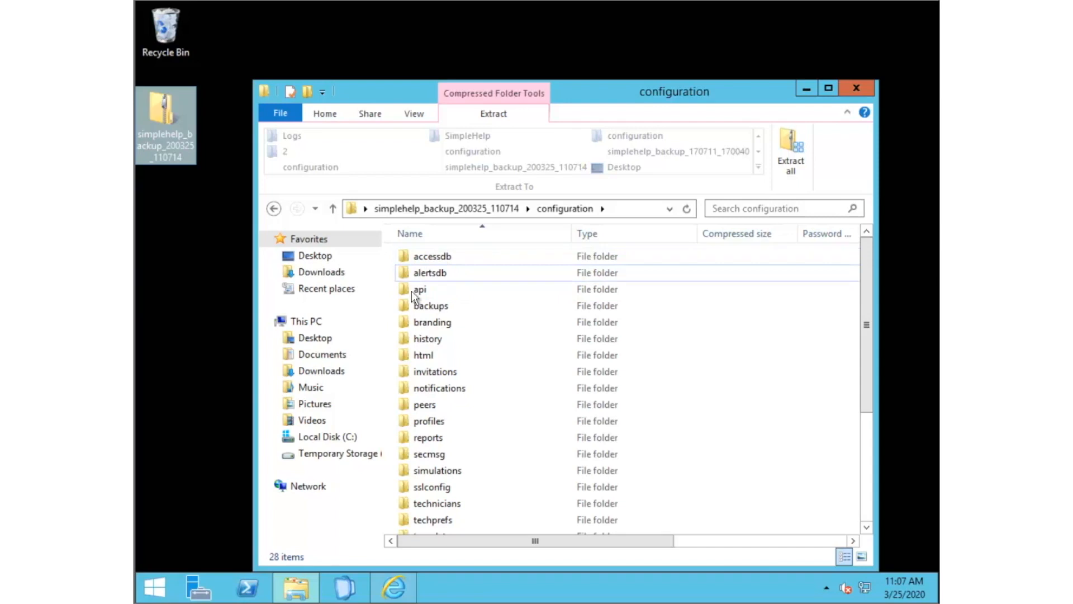
scroll(433, 449, down, 1)
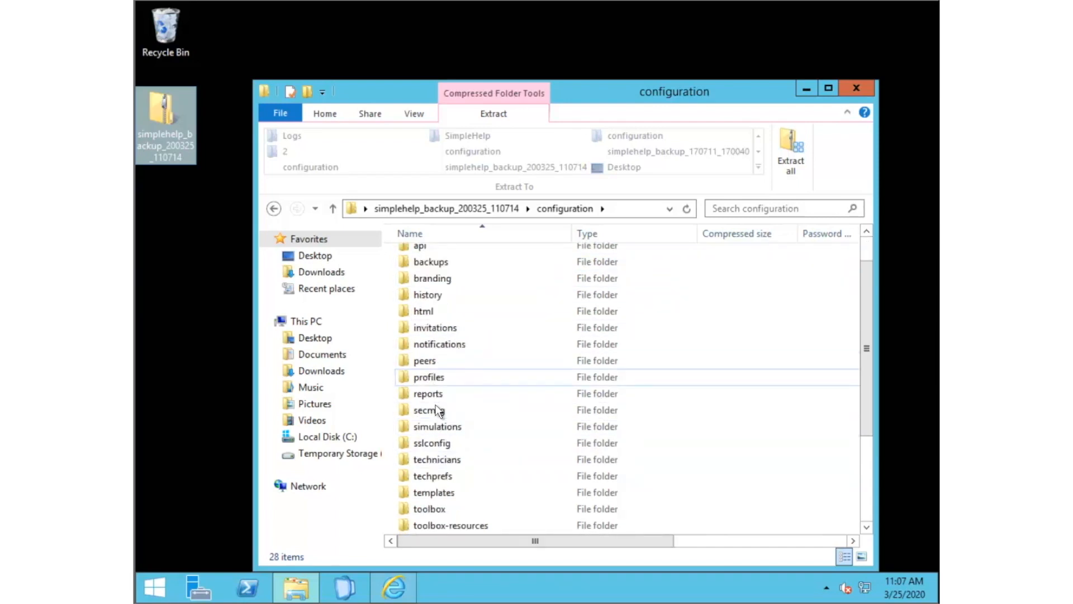
scroll(438, 426, down, 3)
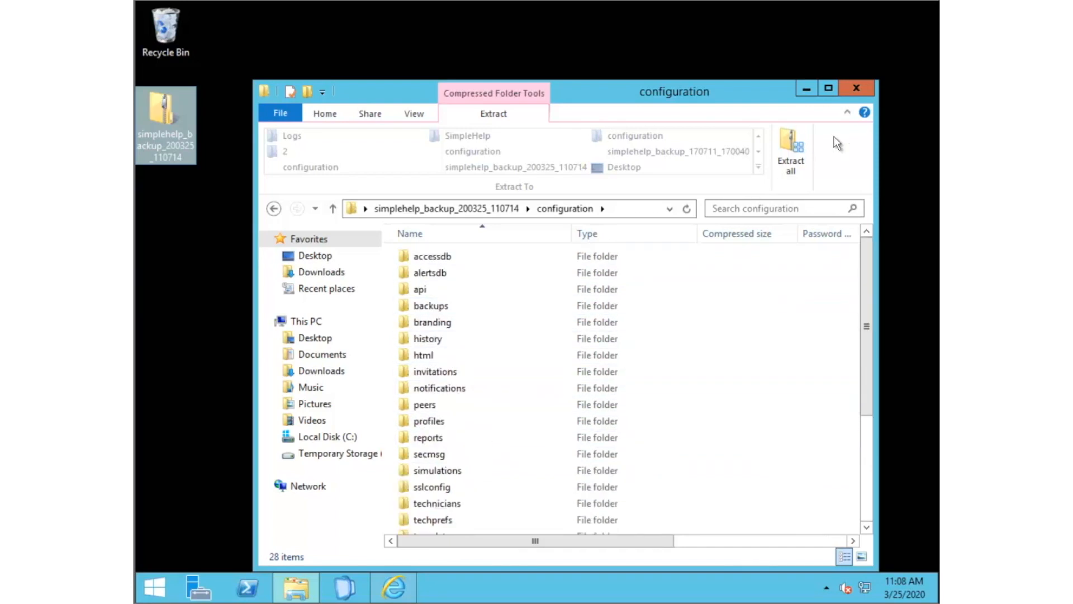
click(856, 88)
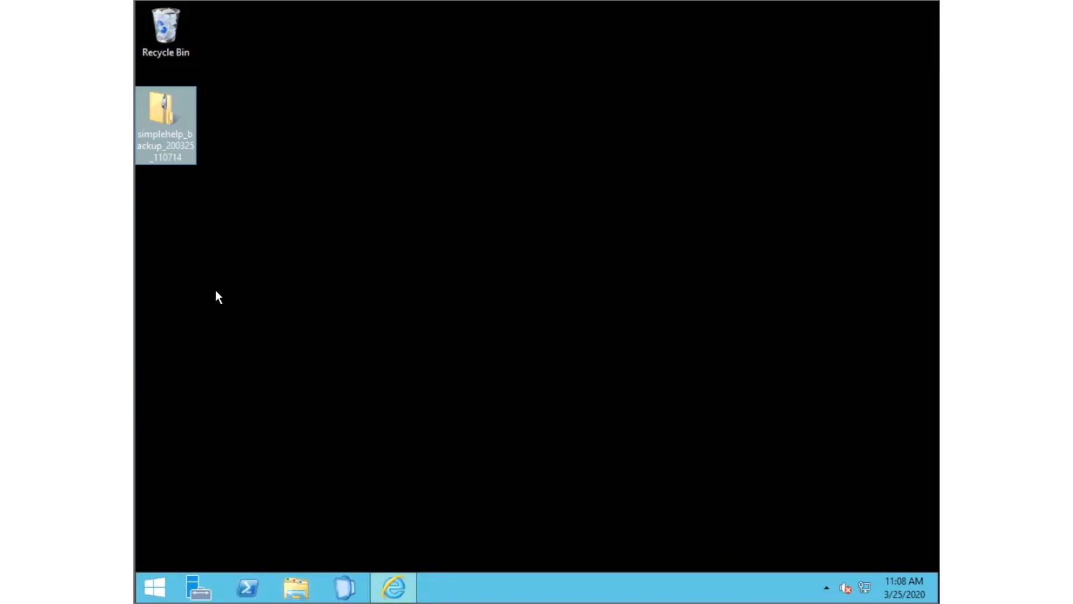
Launch the SimpleHelp-install-64 installer from the Downloads folder and close the folder window
click(303, 590)
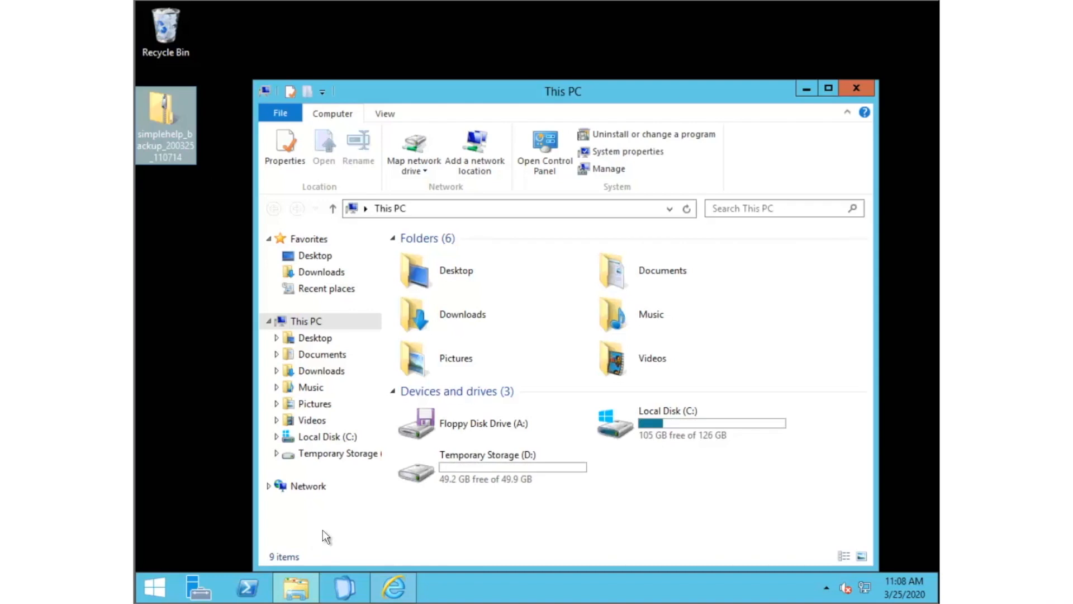
double_click(447, 315)
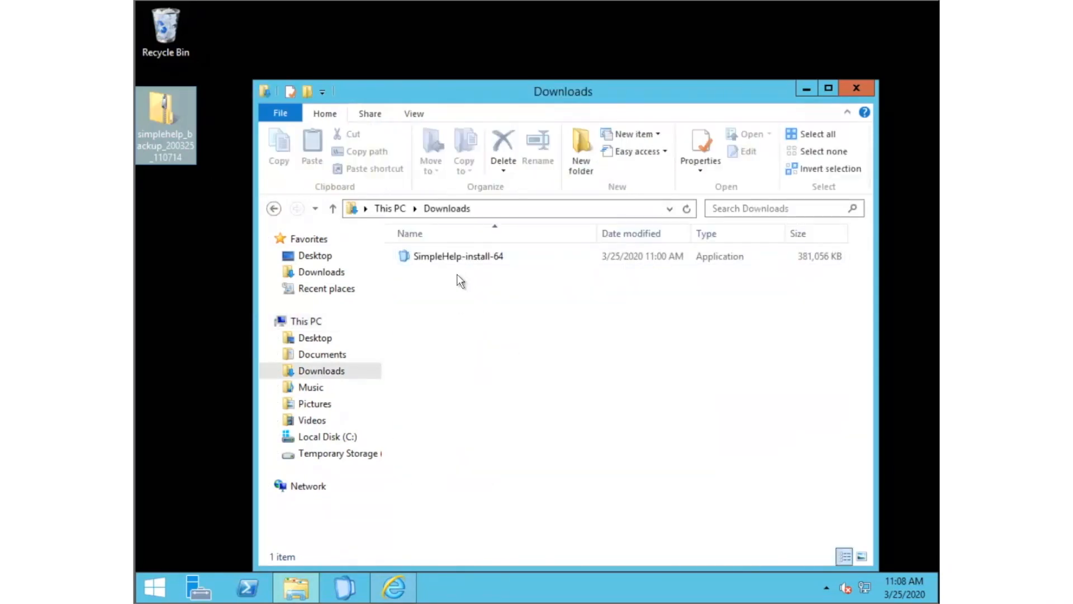
click(458, 256)
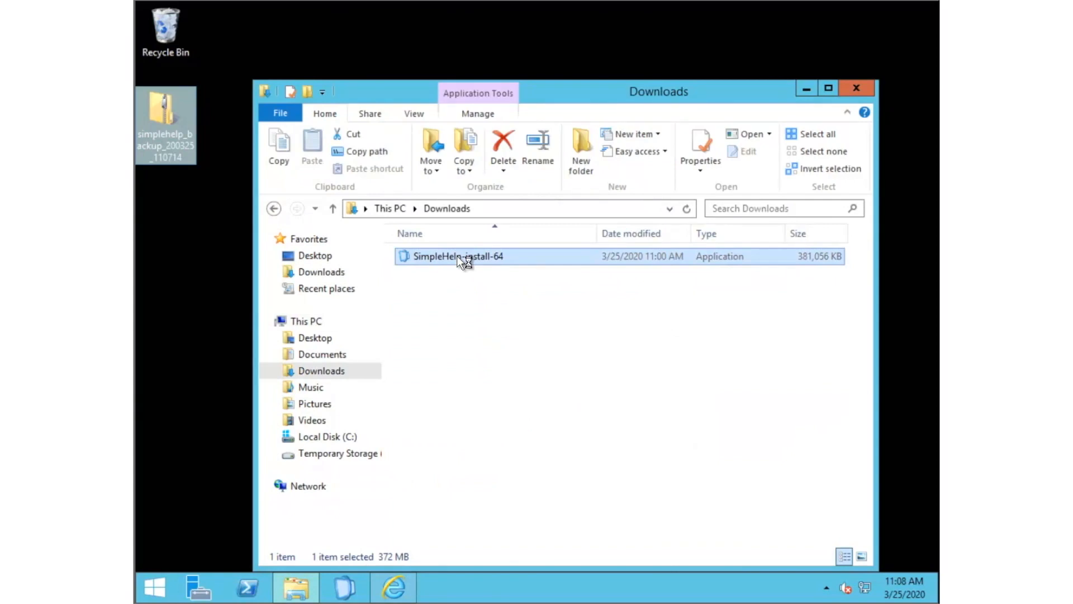
click(587, 311)
click(860, 89)
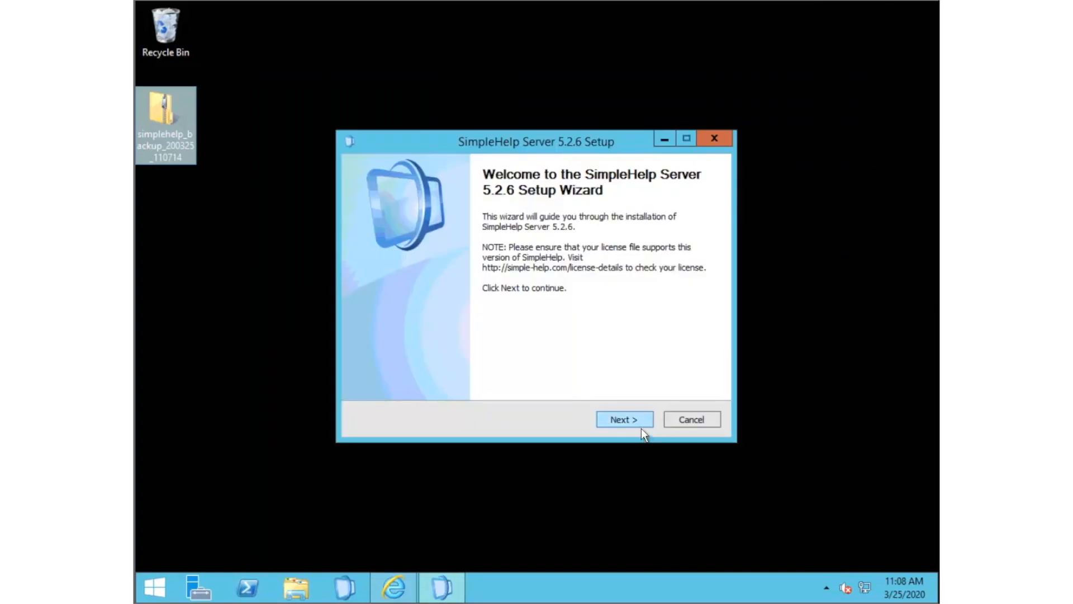
Install SimpleHelp Server 5.2.6, accepting the license agreement, and close the setup wizard
click(631, 421)
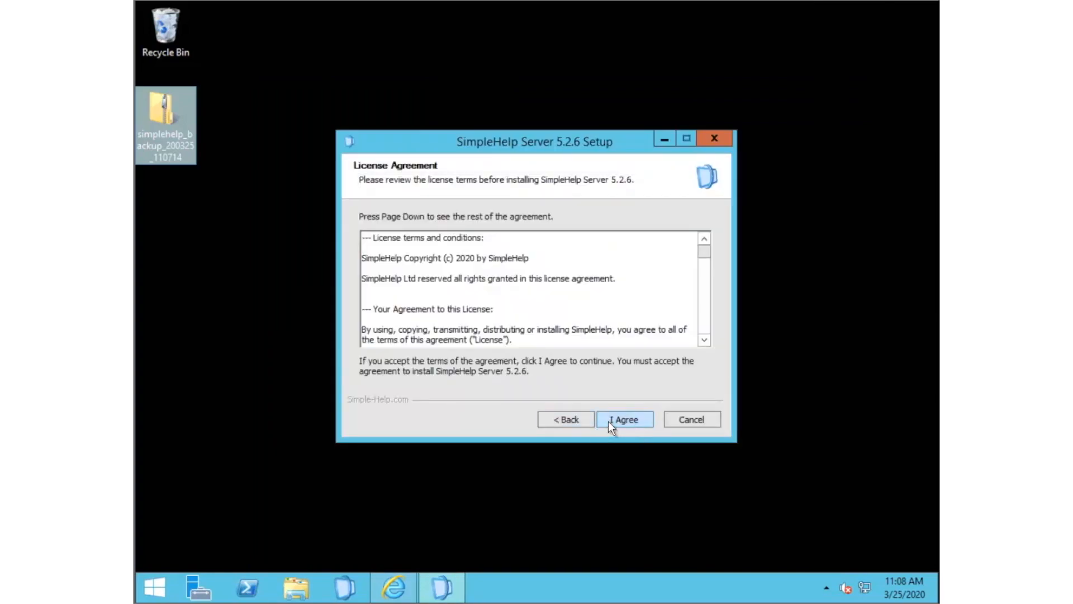
click(608, 421)
click(615, 418)
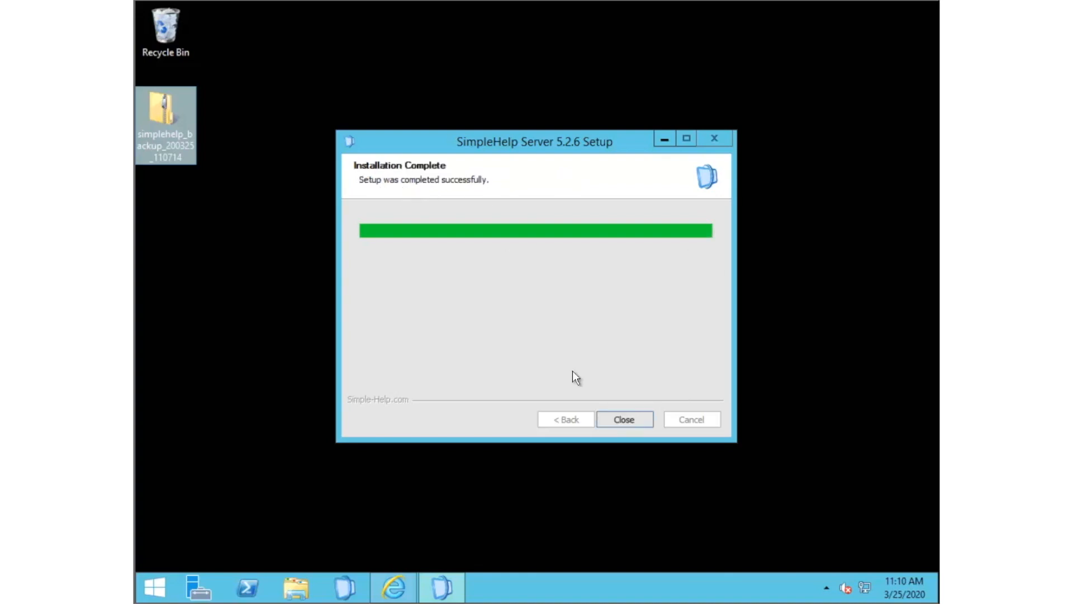
click(635, 415)
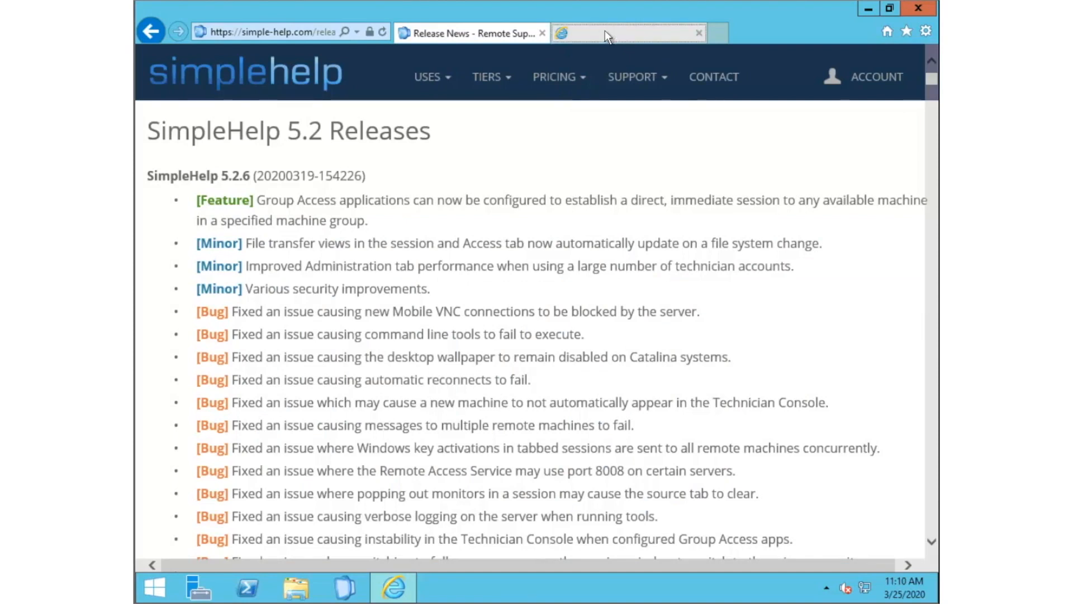
View the local SimpleHelp welcome page at 127.0.0.1, continuing past the certificate warning, and minimize the browser
click(604, 31)
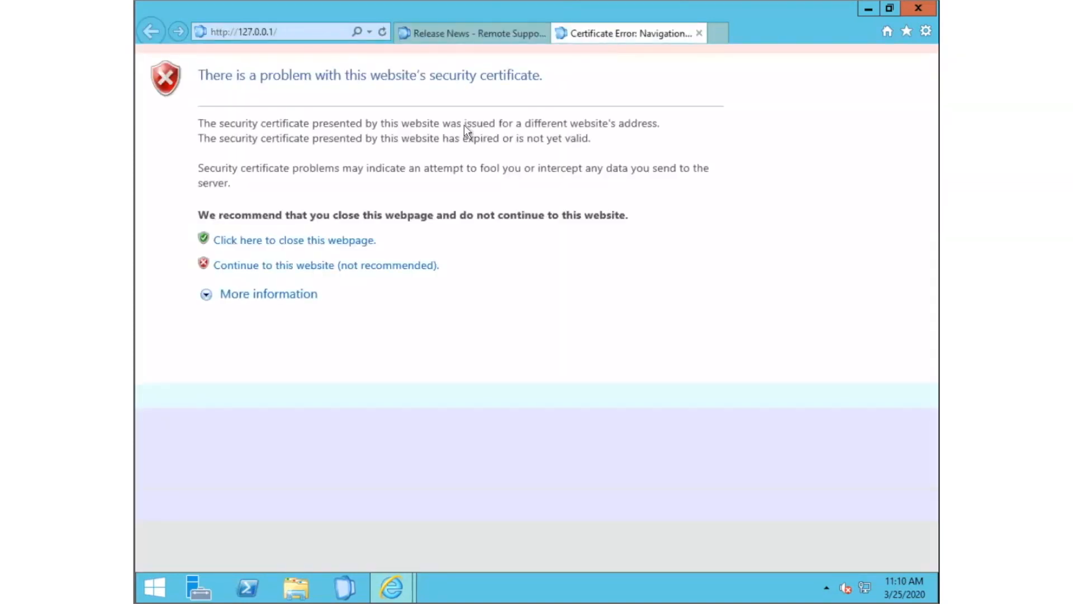
click(291, 268)
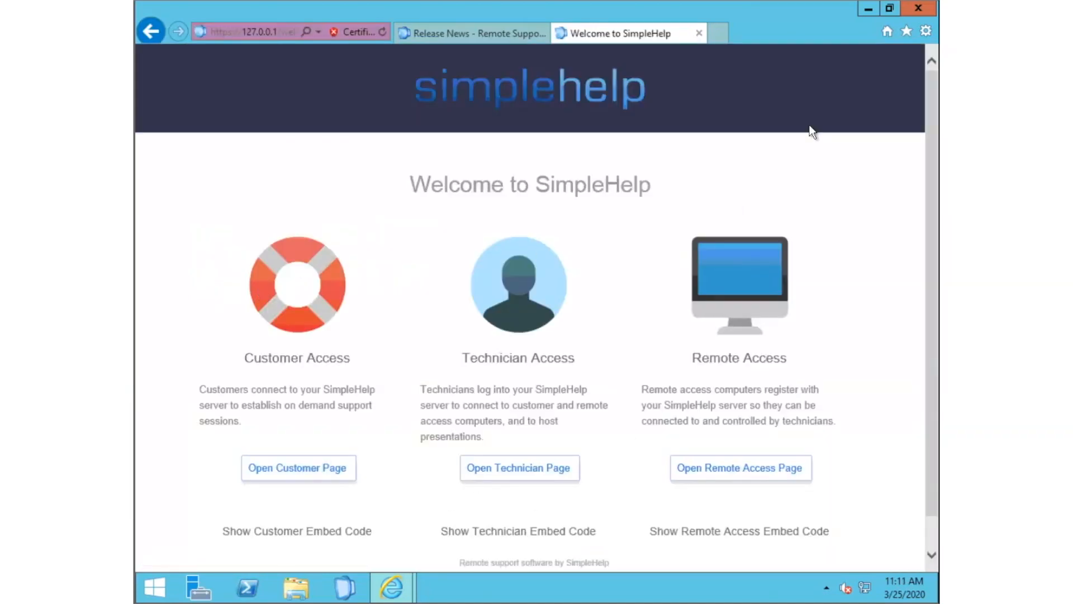
click(867, 10)
click(480, 450)
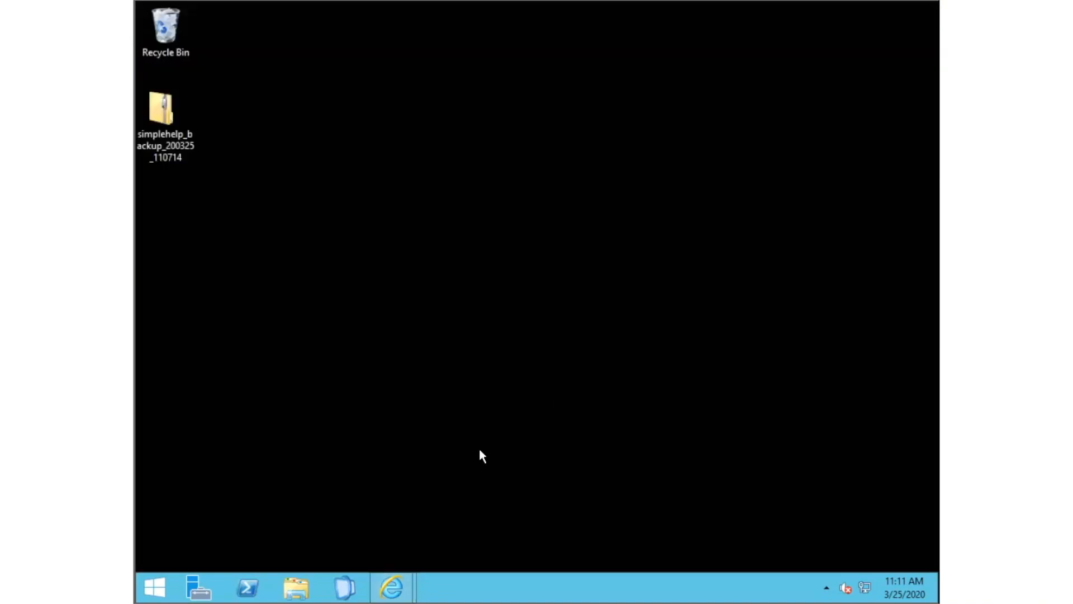
Open the SimpleHelp Technician Console and log in, filling in the account password from the stored SH Password machine property
click(346, 585)
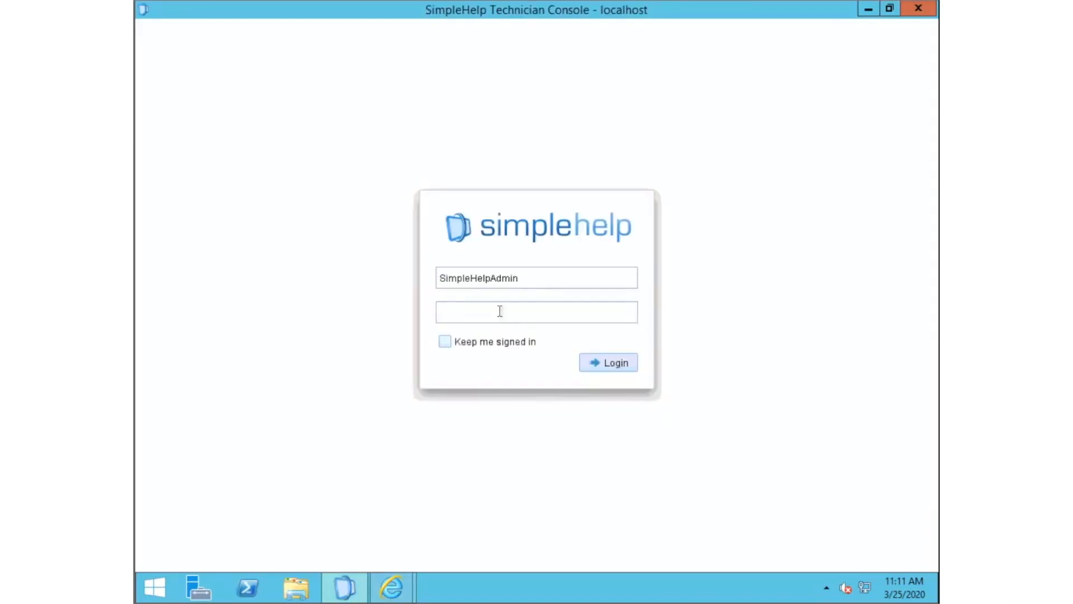
click(450, 307)
click(193, 2)
mouse_move(216, 25)
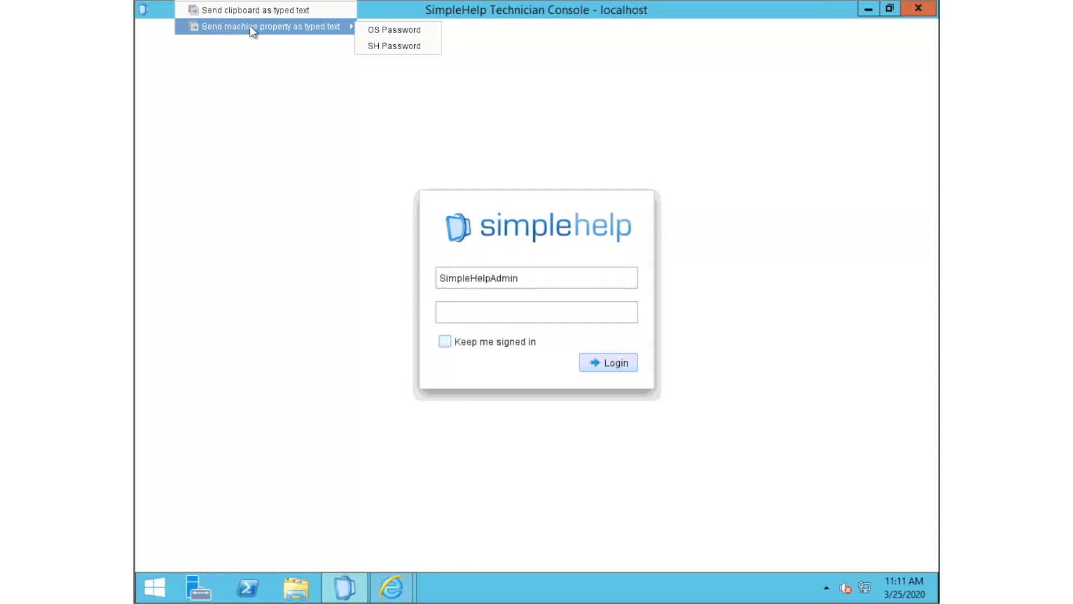
click(398, 44)
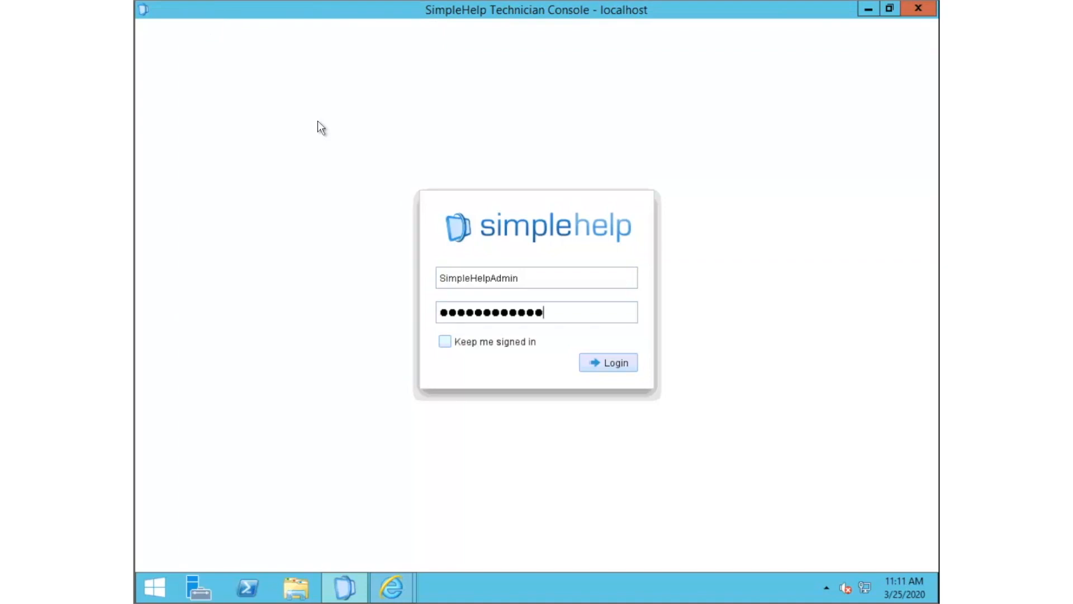
click(611, 365)
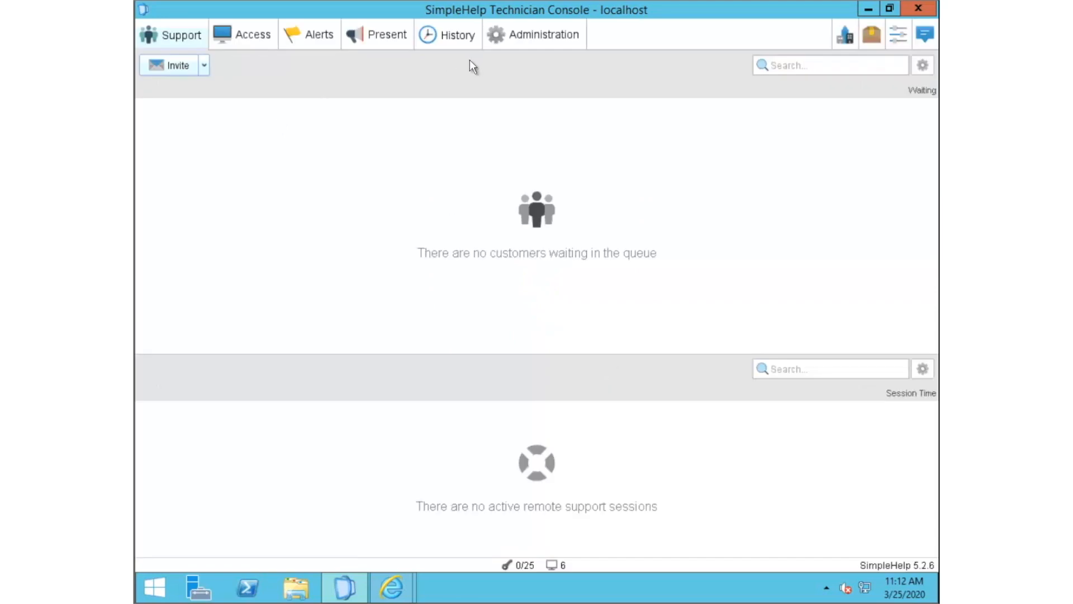
Check the server version in the administration overview and view the details of the nydcs01 remote access machine
click(531, 45)
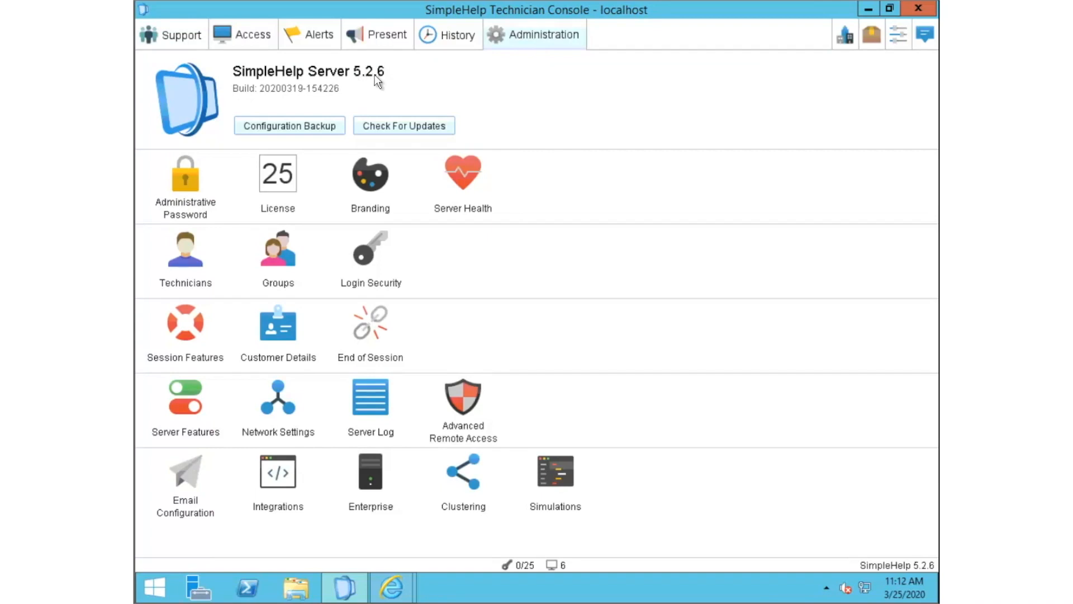
click(253, 33)
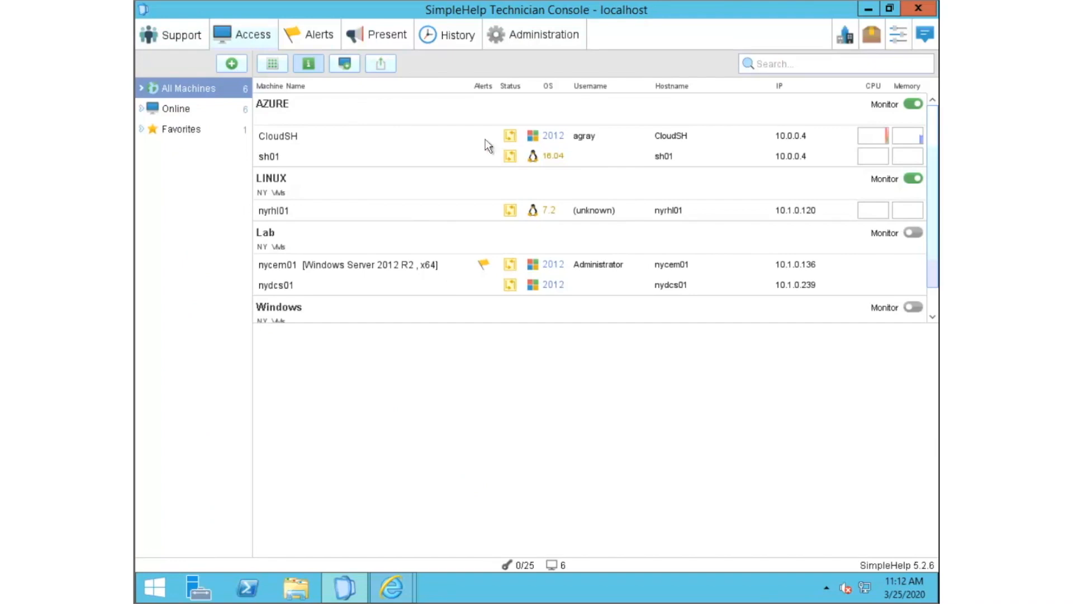
click(510, 286)
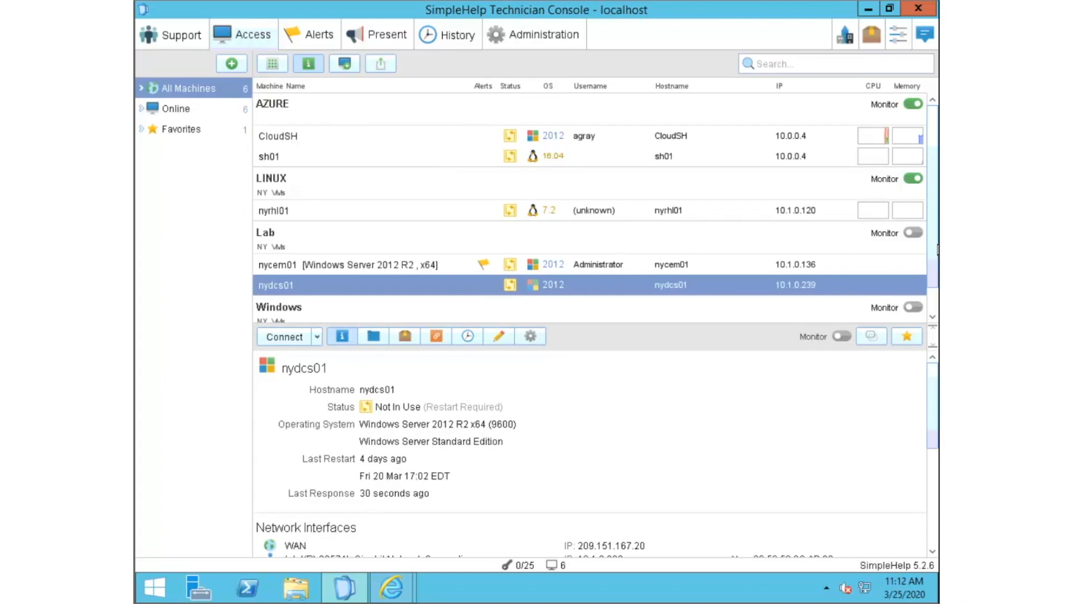
Select both AZURE machines, CloudSH and sh01, and enable Auto Restart for them
click(436, 137)
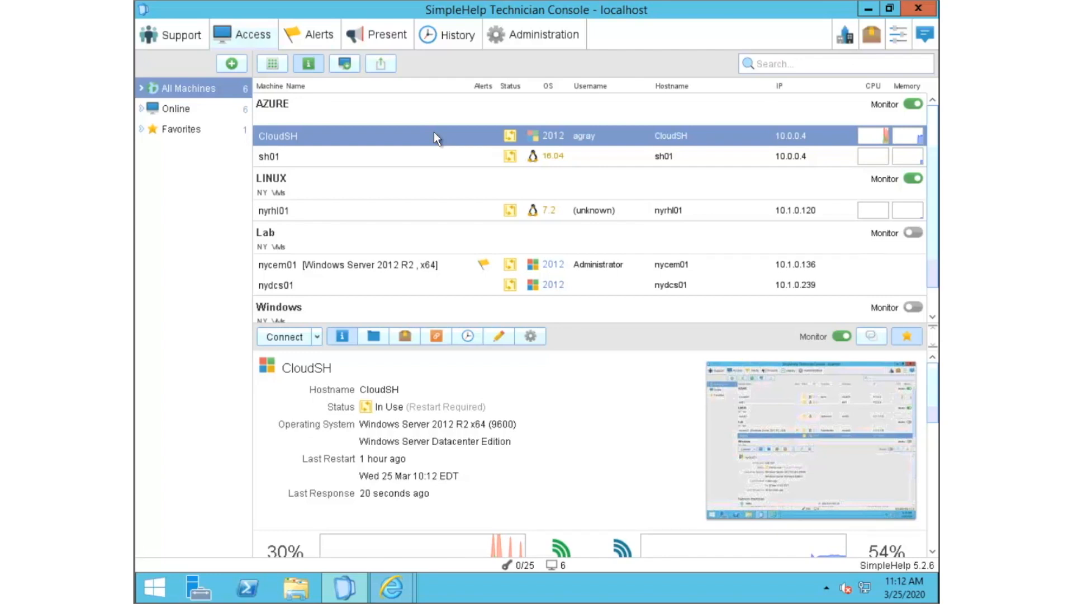
key(Down)
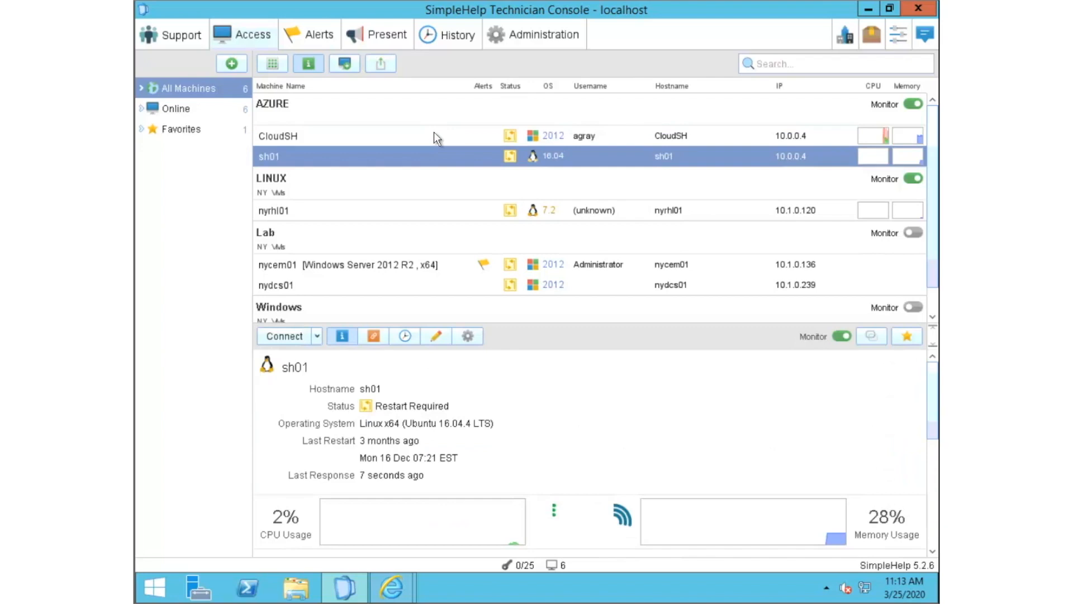
key(Up)
key(shift+Down)
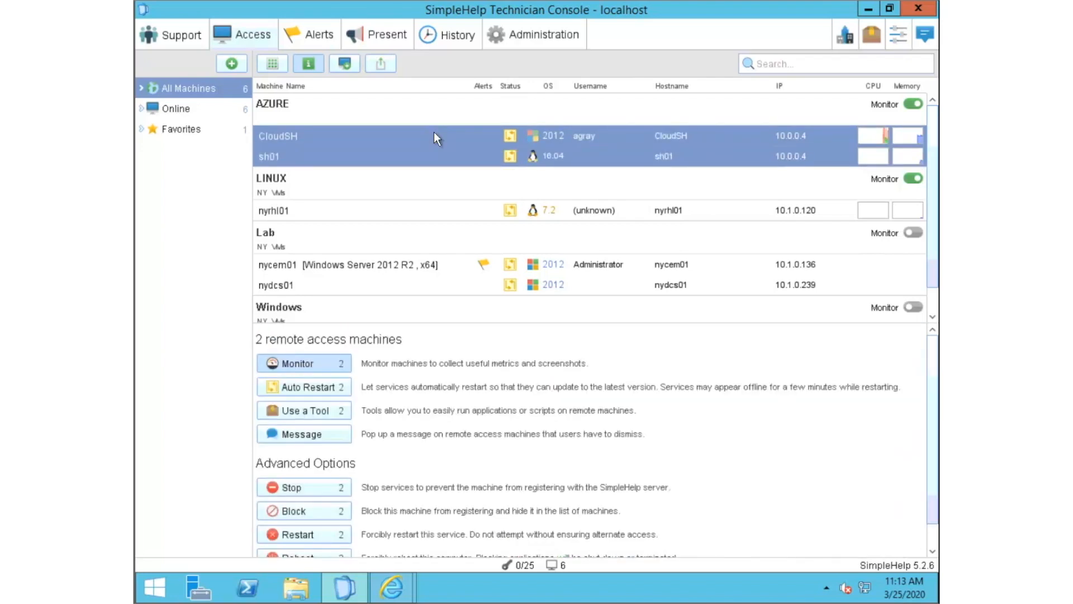
ctrl+click(434, 133)
ctrl+click(434, 133)
click(295, 390)
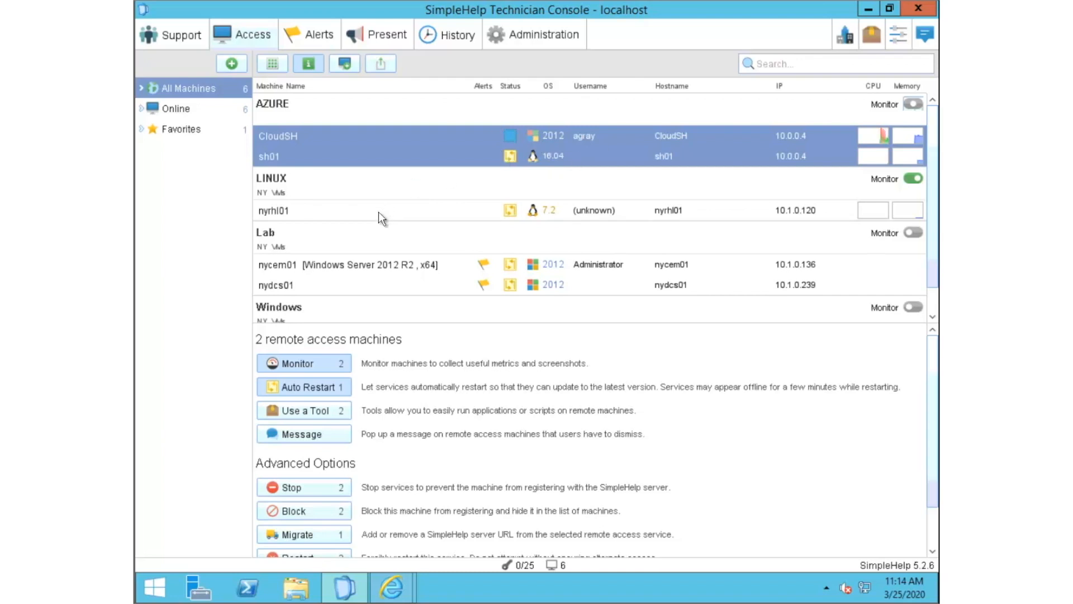
Enable Auto Restart for the Lab machines nycem01 and nydcs01, and view the status details of CloudSH
click(376, 261)
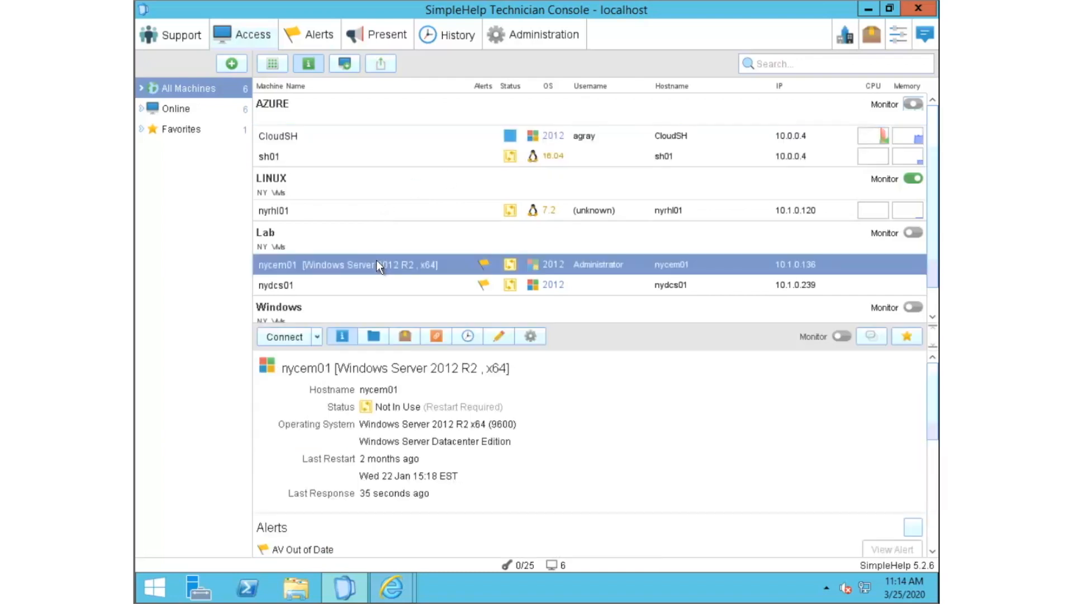
key(shift+Down)
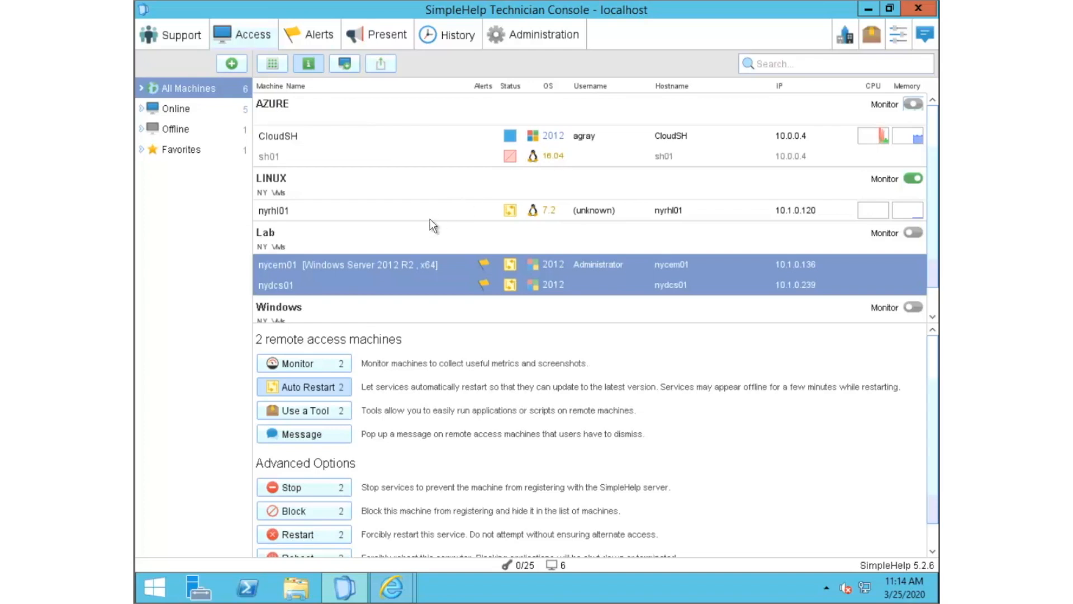
click(304, 135)
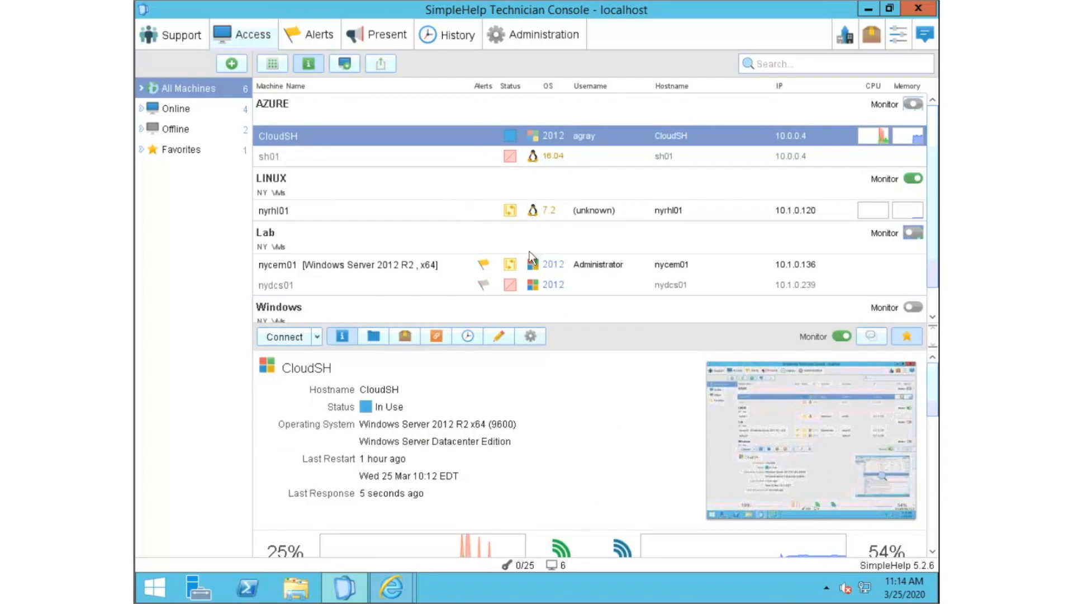
Enable Auto Restart for the LINUX machine nyrhl01 and for the Windows machine nysql01
click(454, 210)
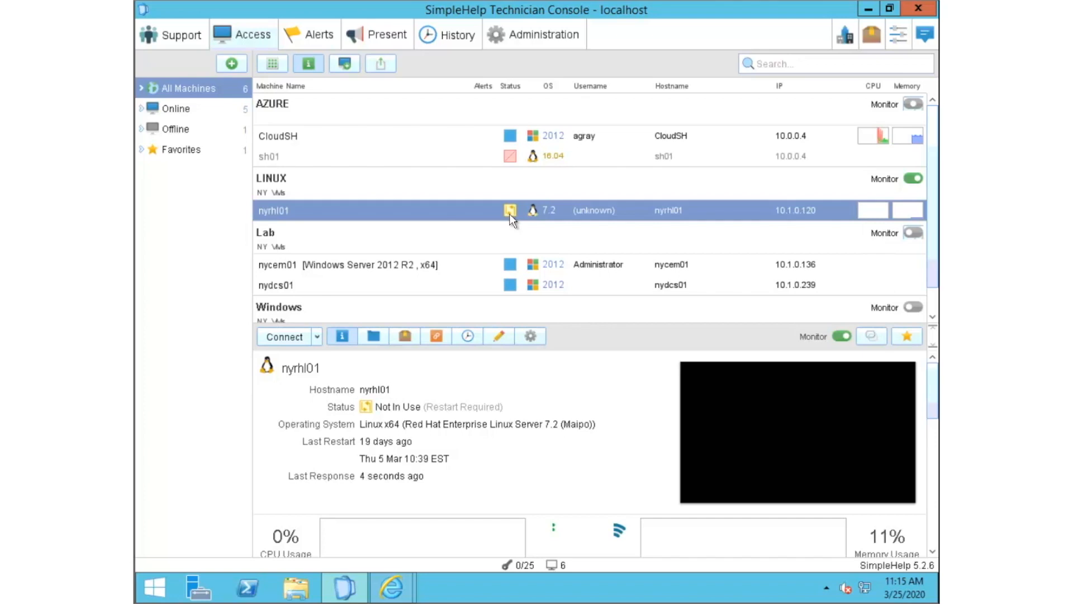
click(531, 334)
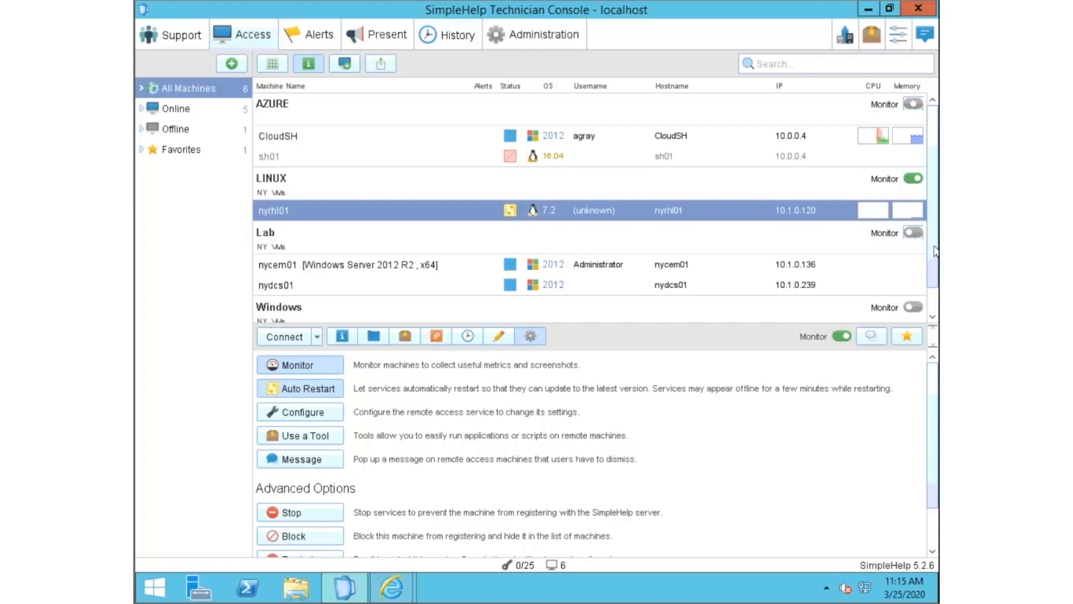
scroll(931, 270, down, 1)
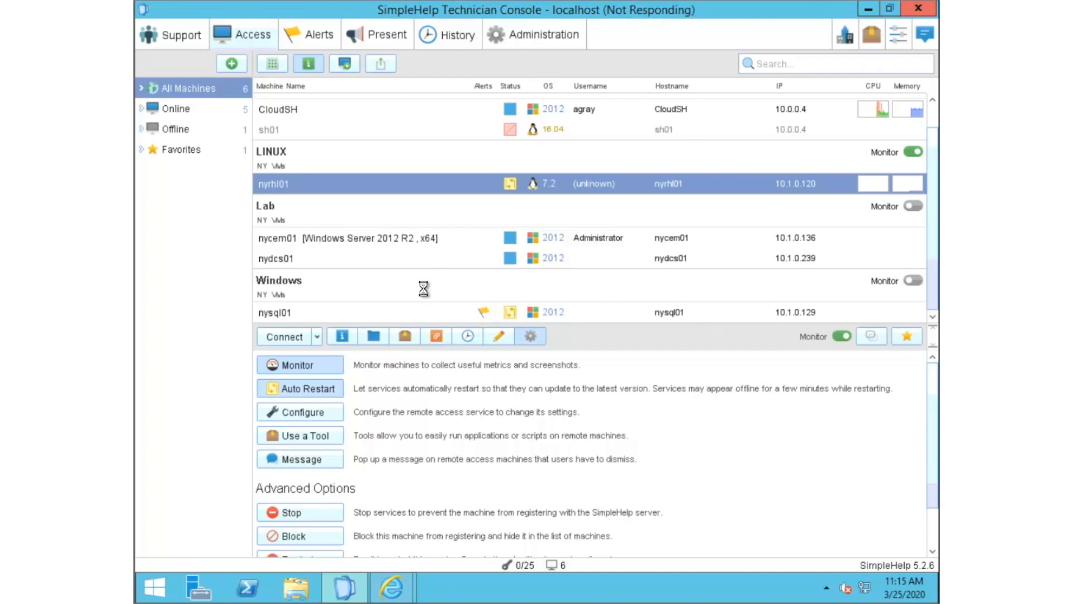
click(450, 314)
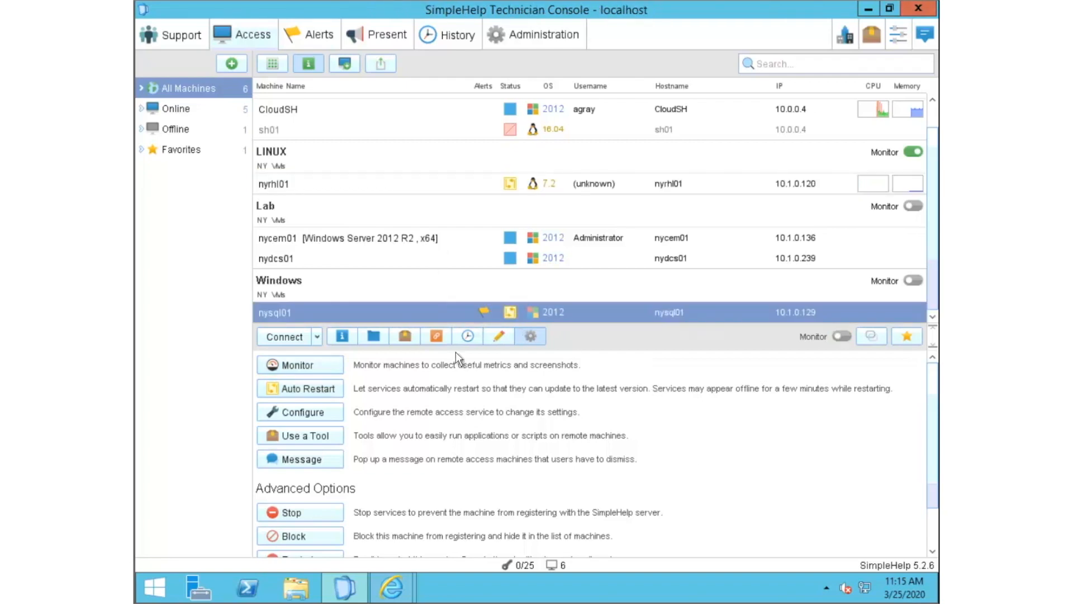
click(330, 386)
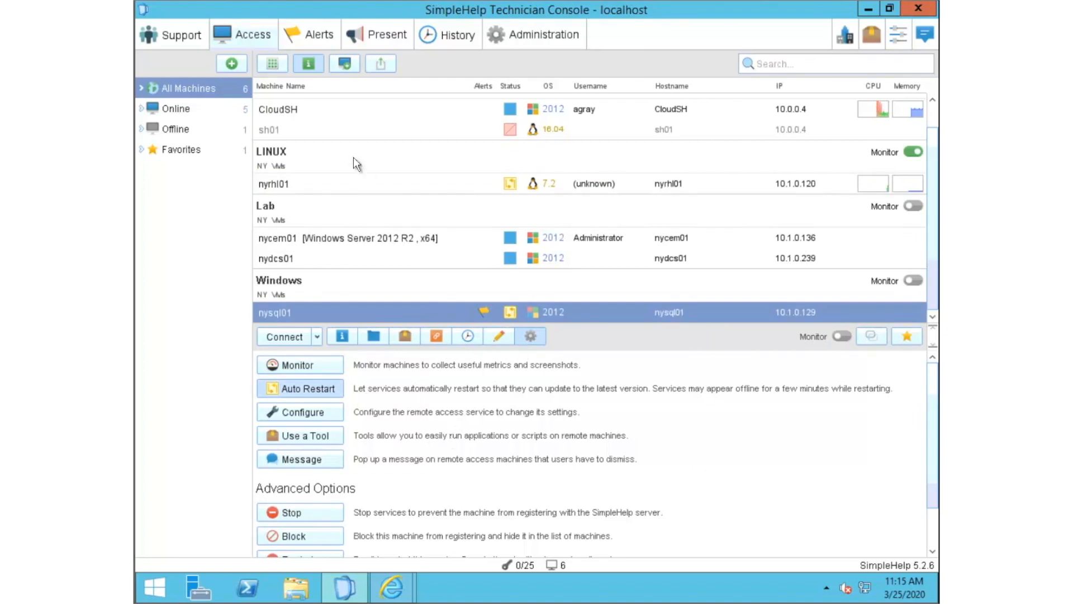
Check the service version at the end of CloudSH's machine information and select nyrhl01
click(316, 110)
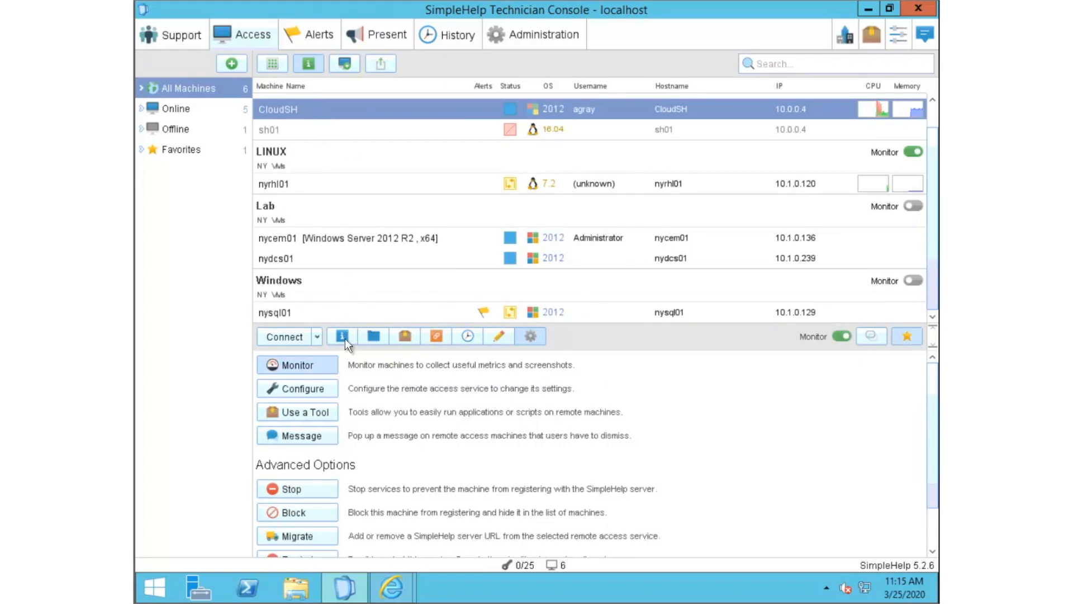
click(342, 336)
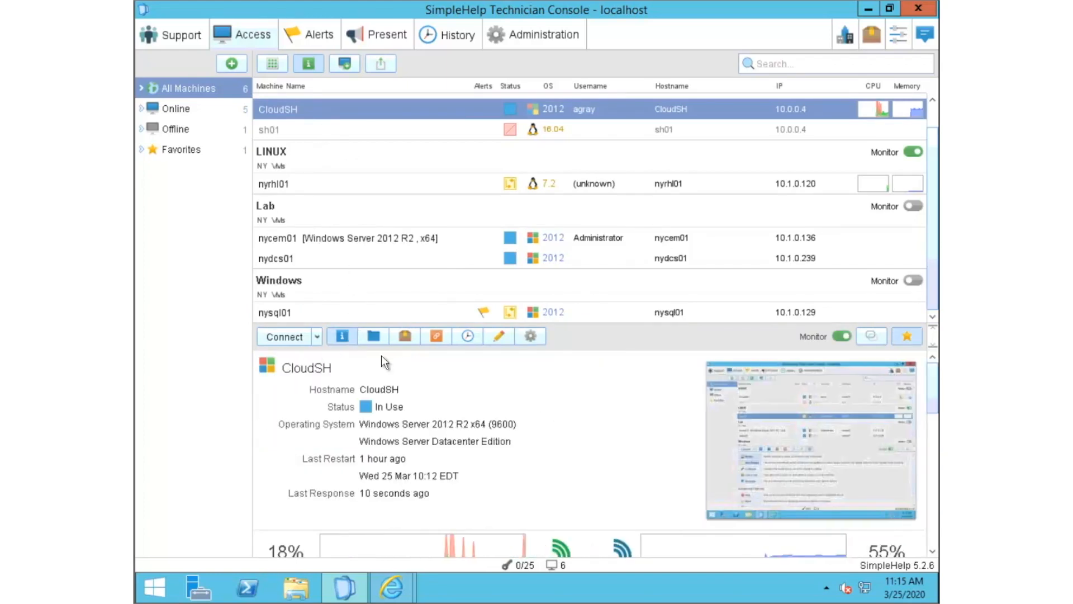
click(932, 492)
click(931, 487)
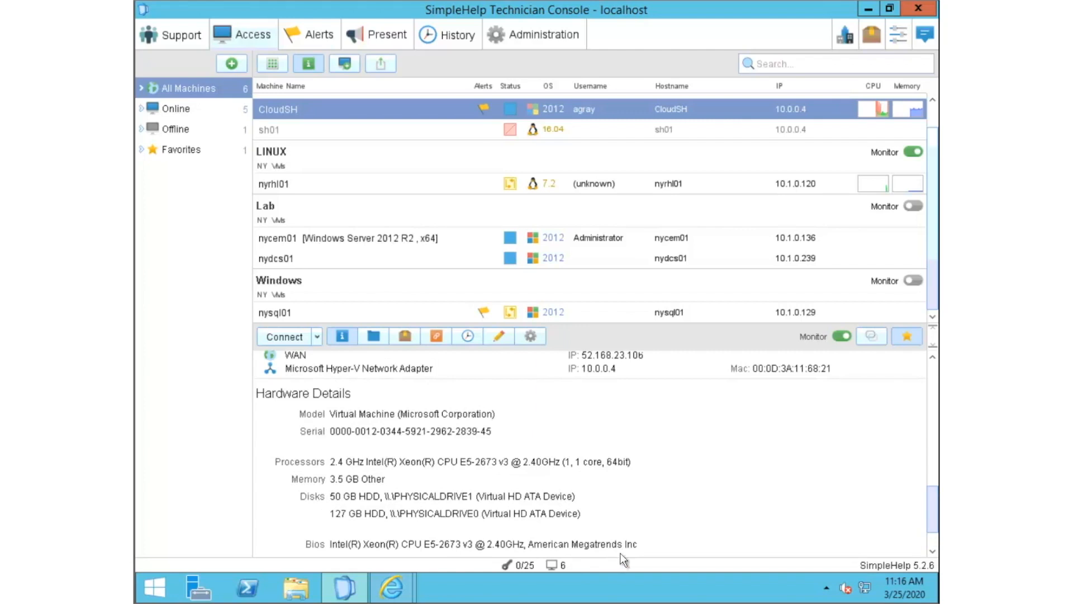
drag(932, 501, 930, 533)
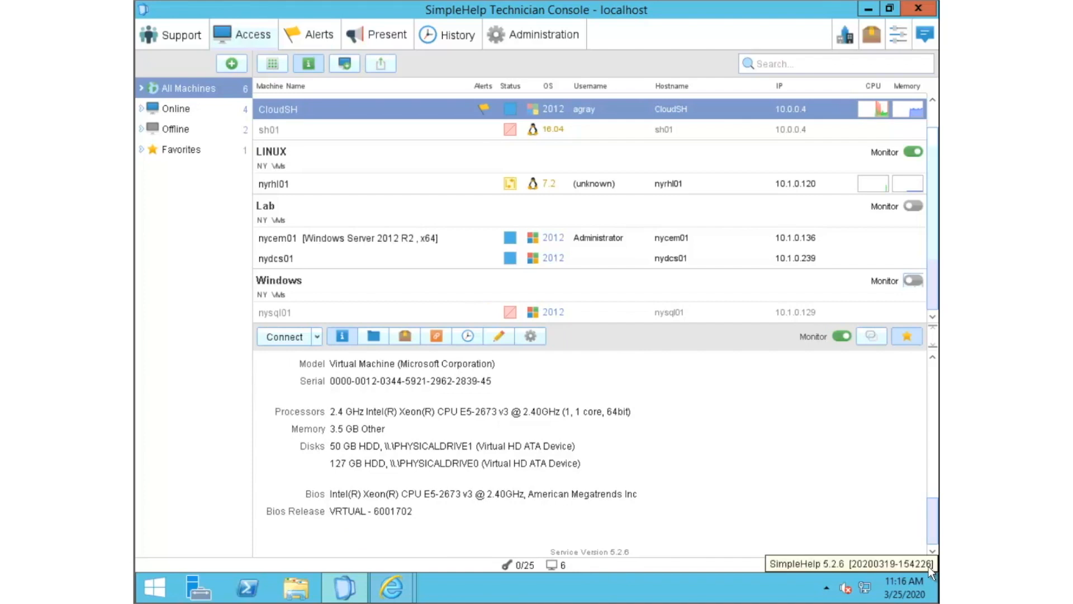
click(411, 188)
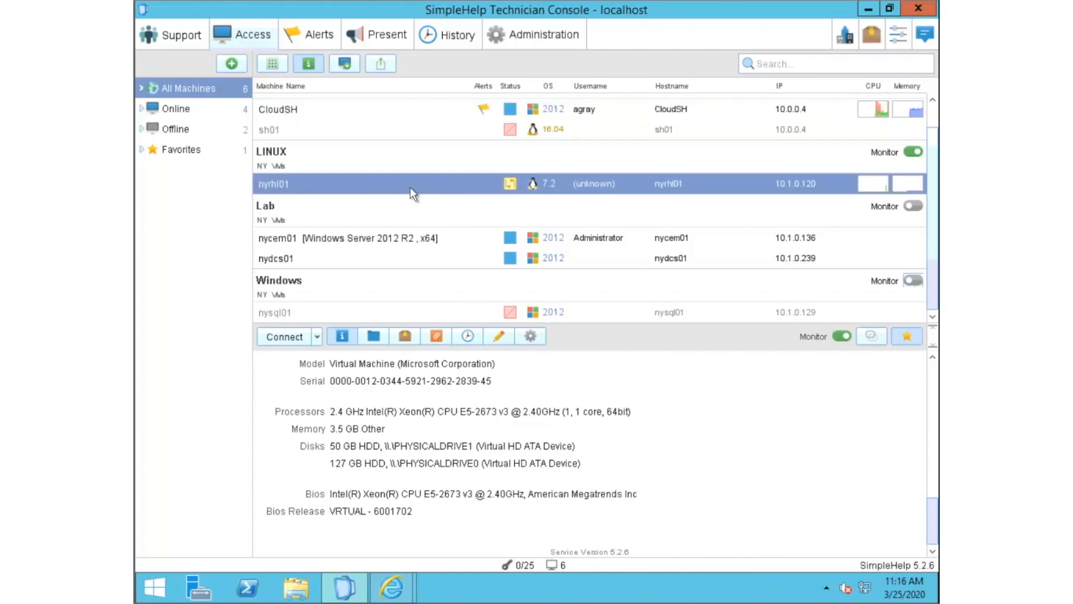